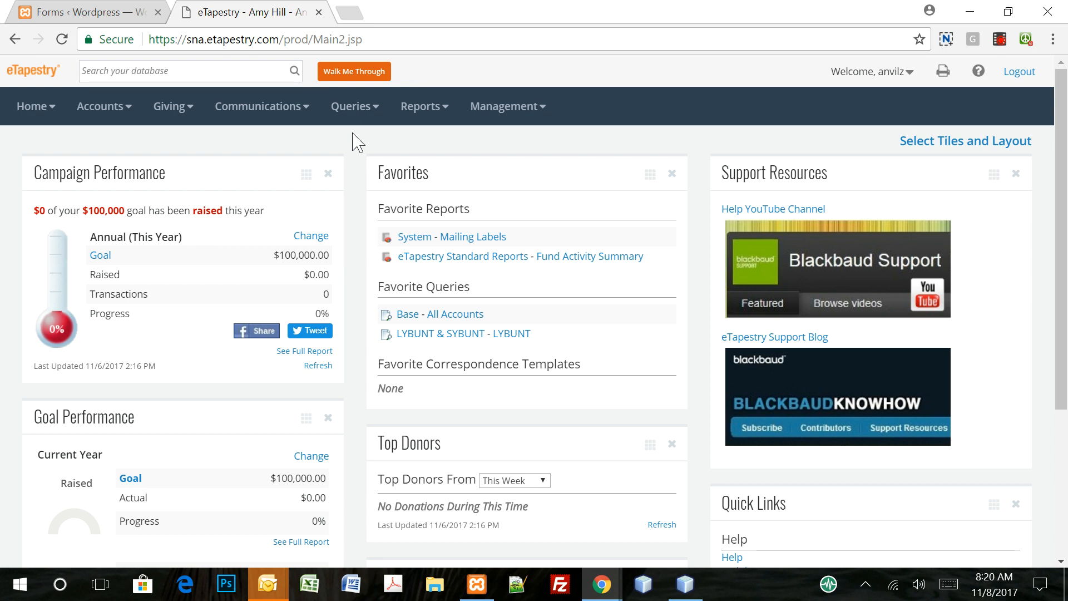
# - Open the user defined field categories and review the existing fields in the Base category
pyautogui.click(526, 106)
pyautogui.click(424, 194)
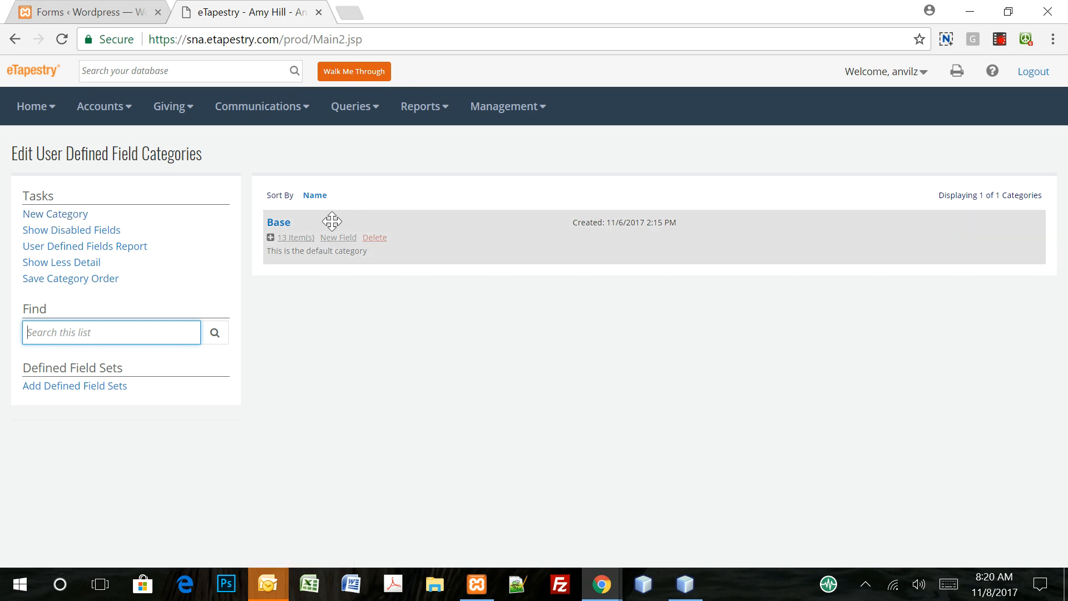
pyautogui.click(289, 222)
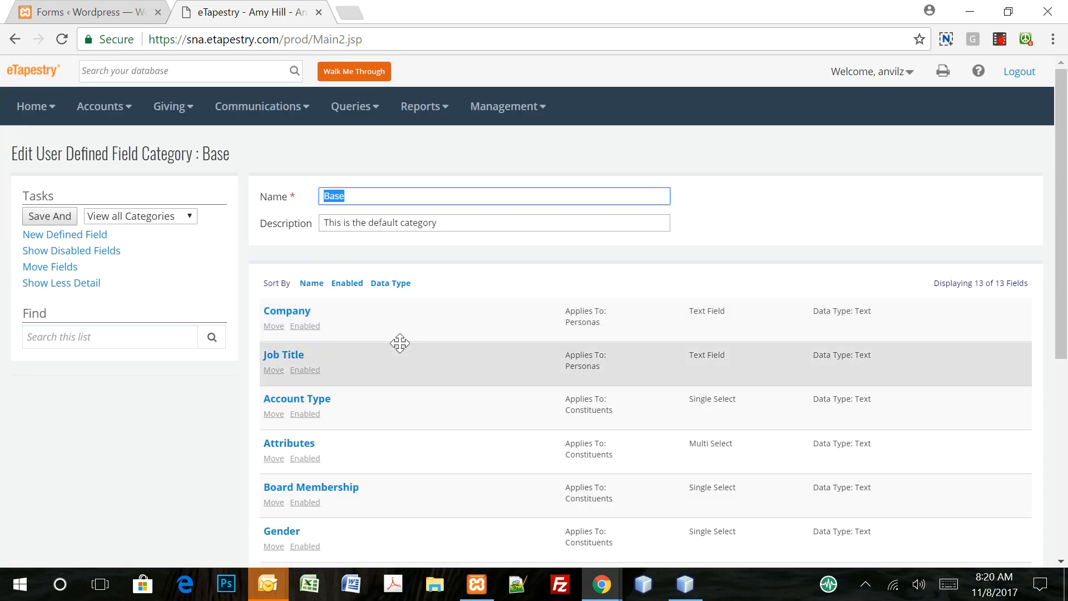
pyautogui.scroll(-3, 398, 341)
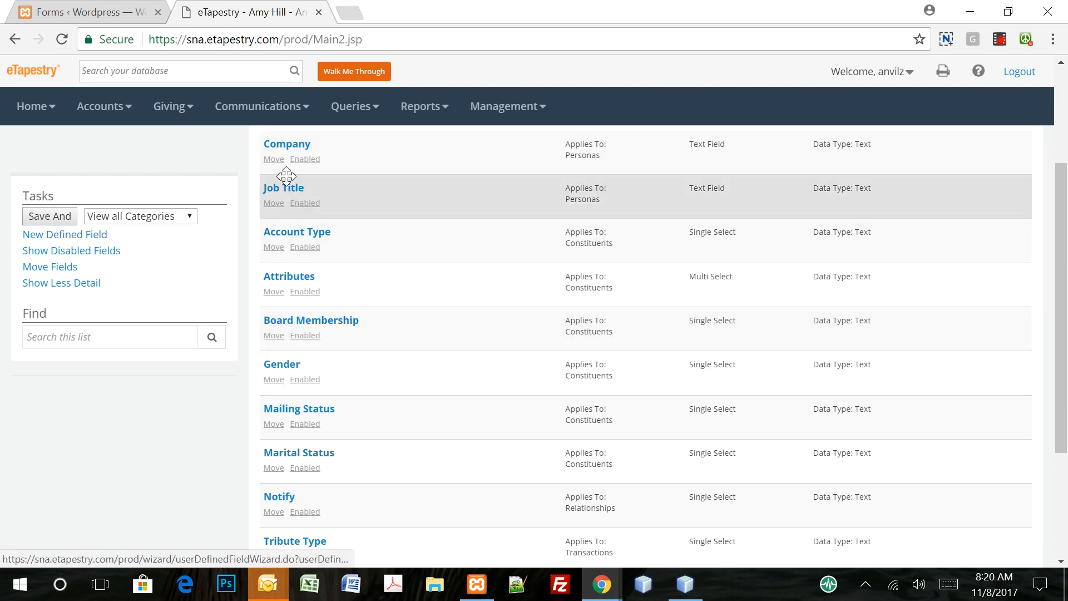
pyautogui.scroll(3, 284, 170)
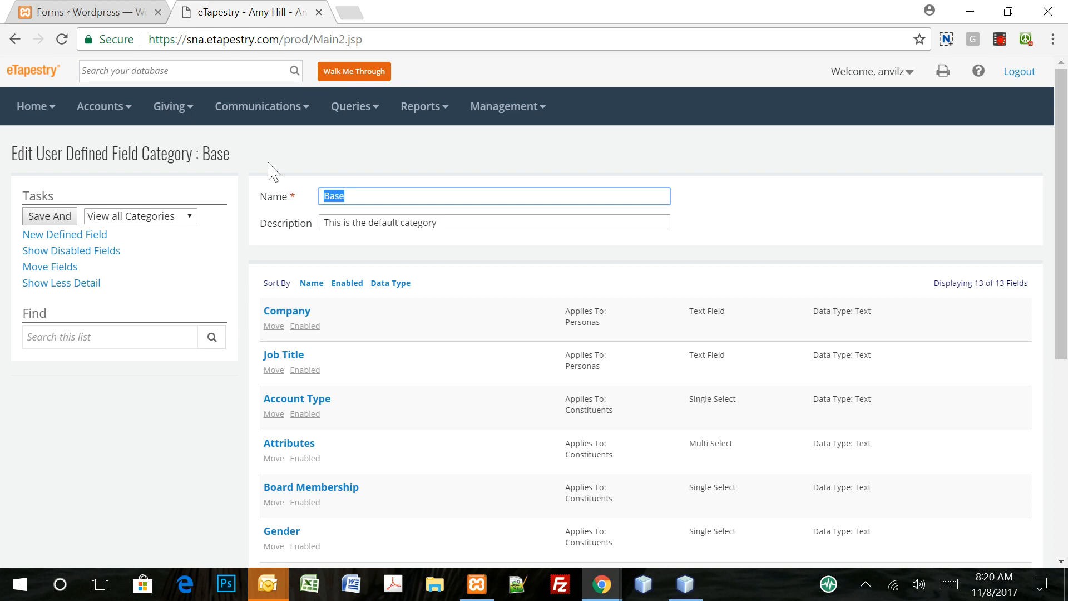
pyautogui.click(15, 39)
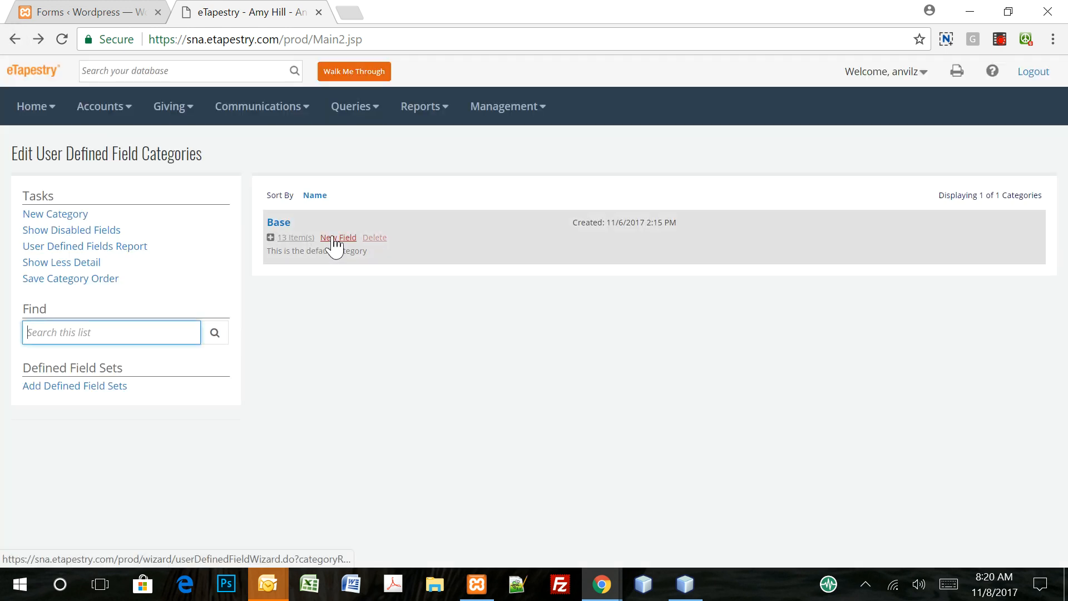
# - Create a new user defined field in the Base category named Attendee with the Text data type
pyautogui.click(335, 238)
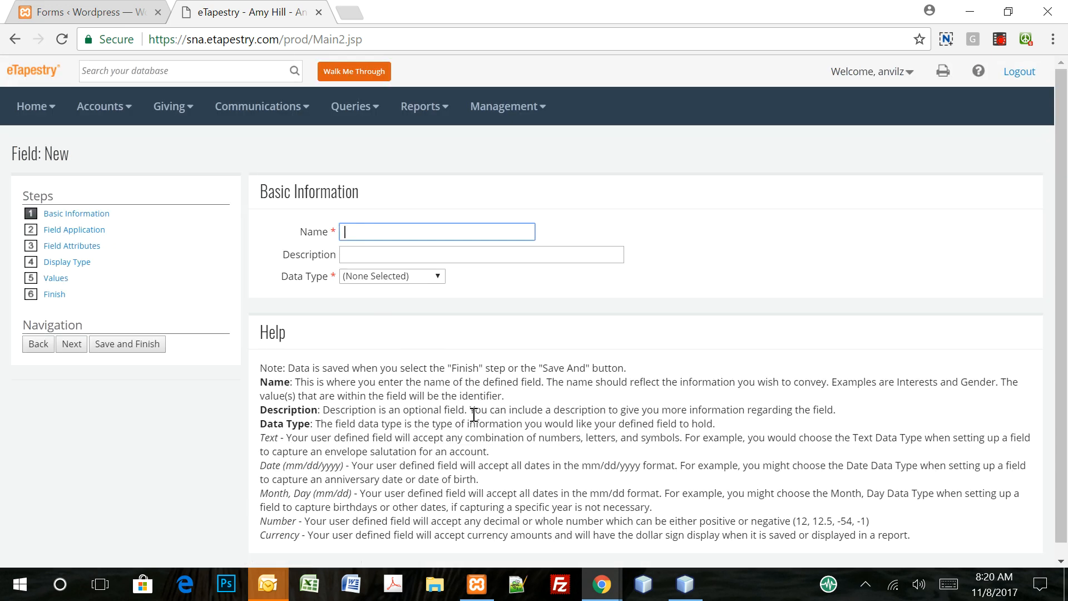
pyautogui.write('Attendee')
pyautogui.click(409, 275)
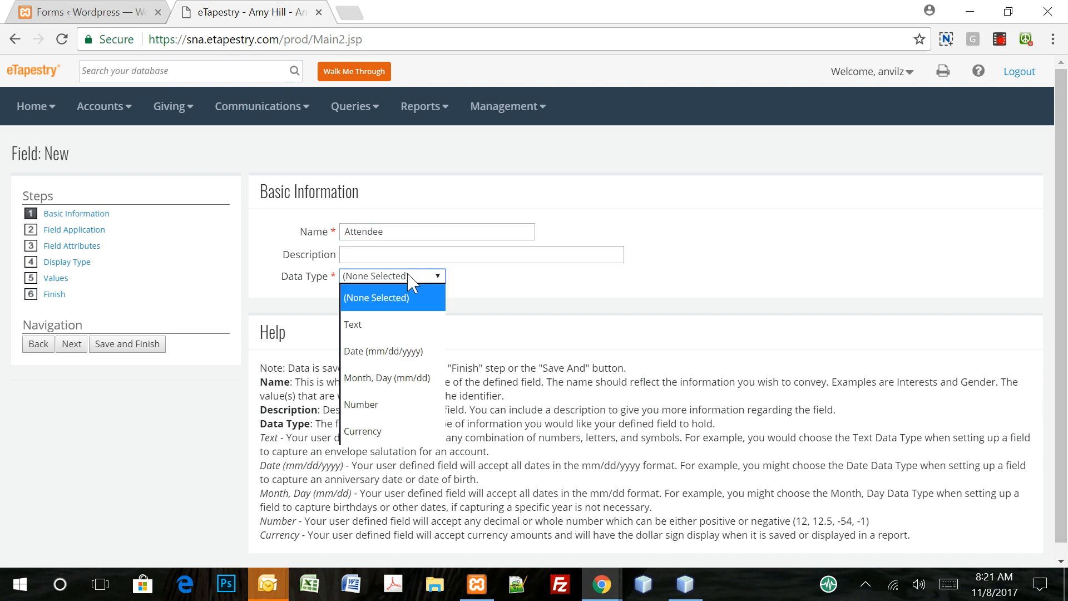
pyautogui.click(424, 328)
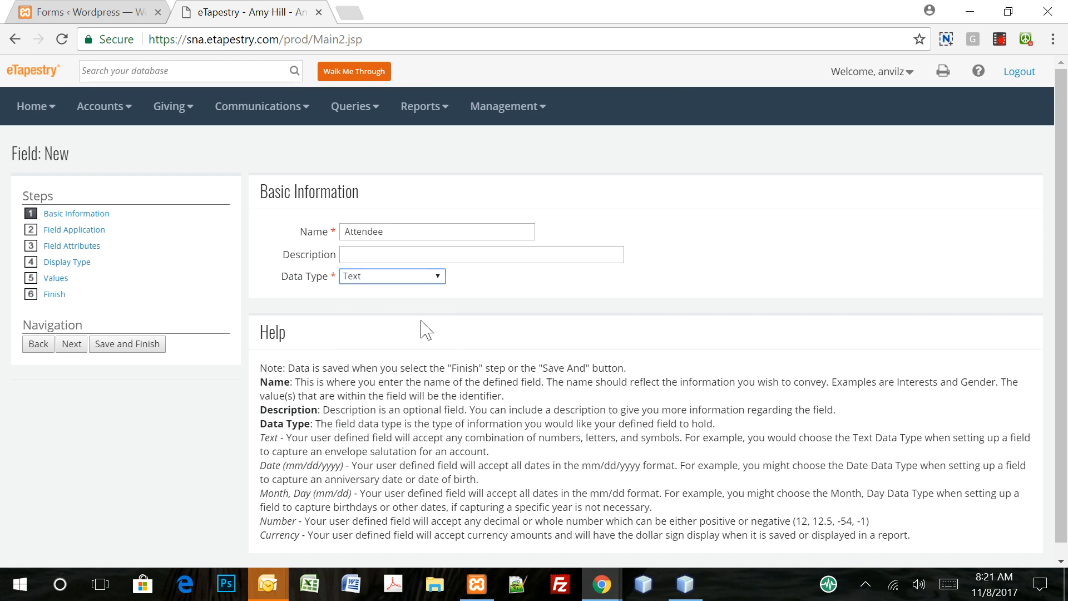
pyautogui.click(72, 347)
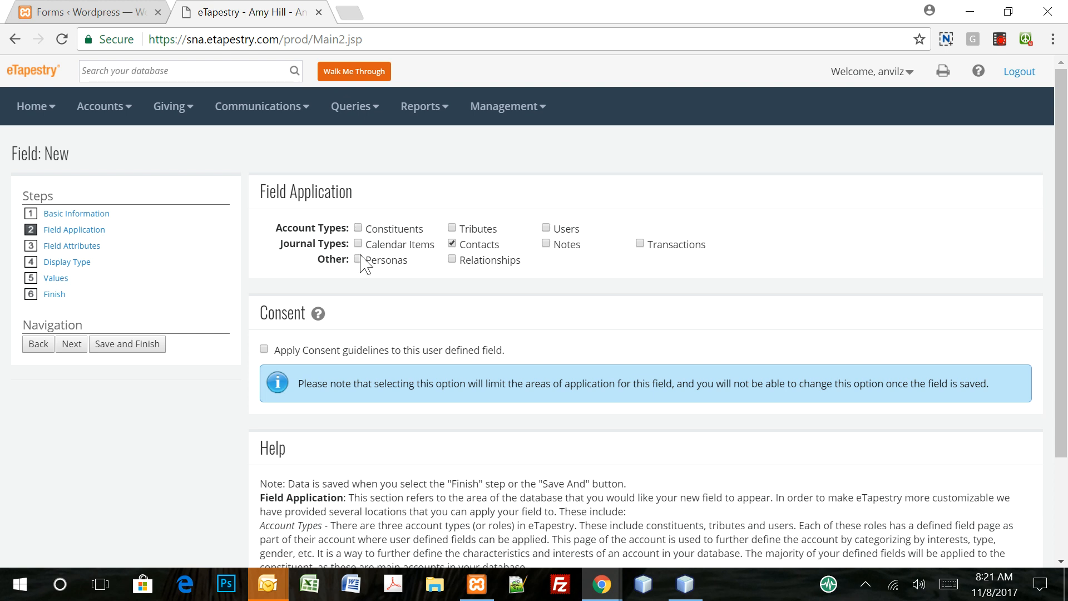
# - Apply the Attendee field to Contacts, skip the optional attributes, and display it as a selection from a set of values
pyautogui.click(72, 348)
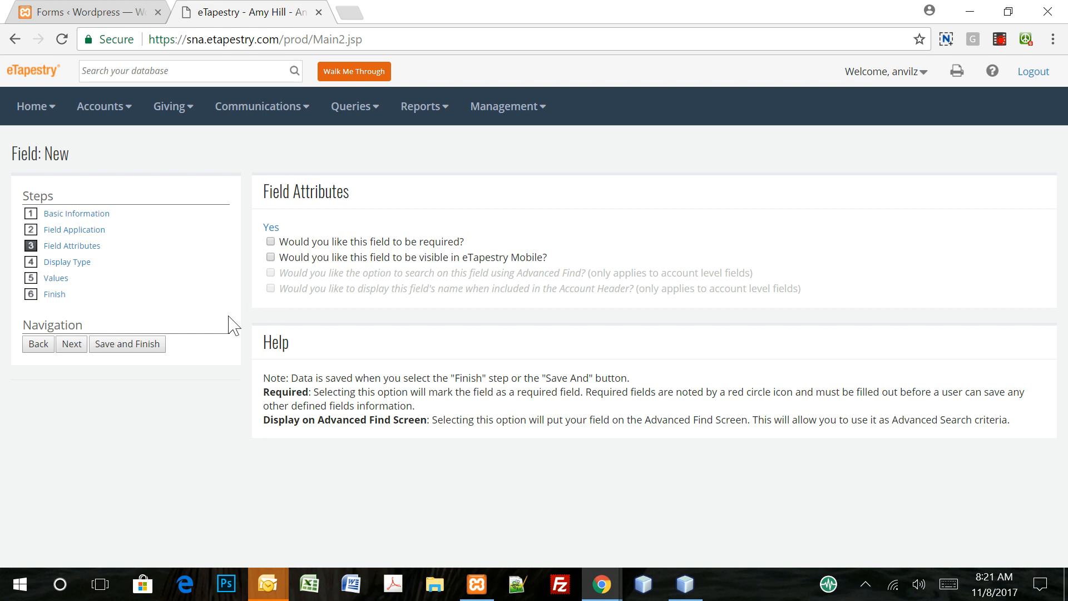
pyautogui.click(73, 348)
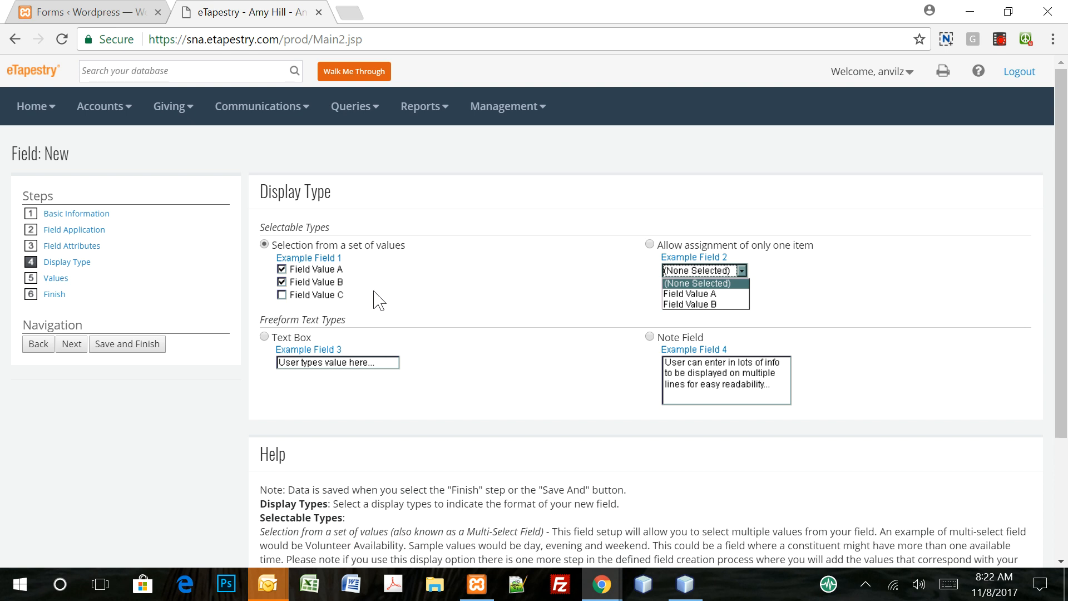
pyautogui.click(69, 348)
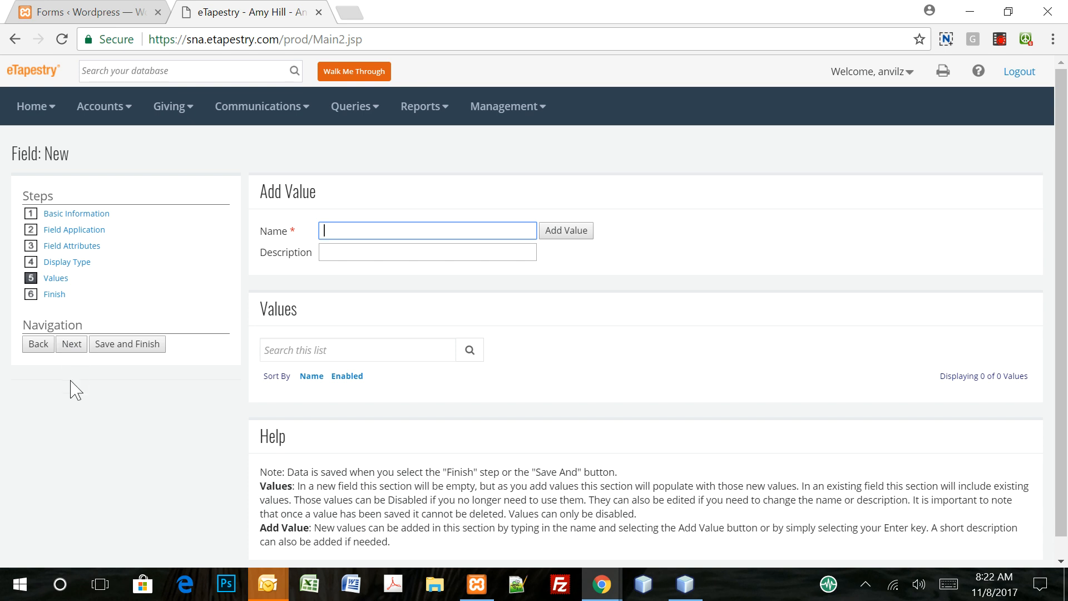
# - Add the values Annual Gala, Spring Fling and Fall Fiesta to the Attendee field and finish creating it
pyautogui.write('Annual Gala')
pyautogui.click(577, 231)
pyautogui.click(434, 232)
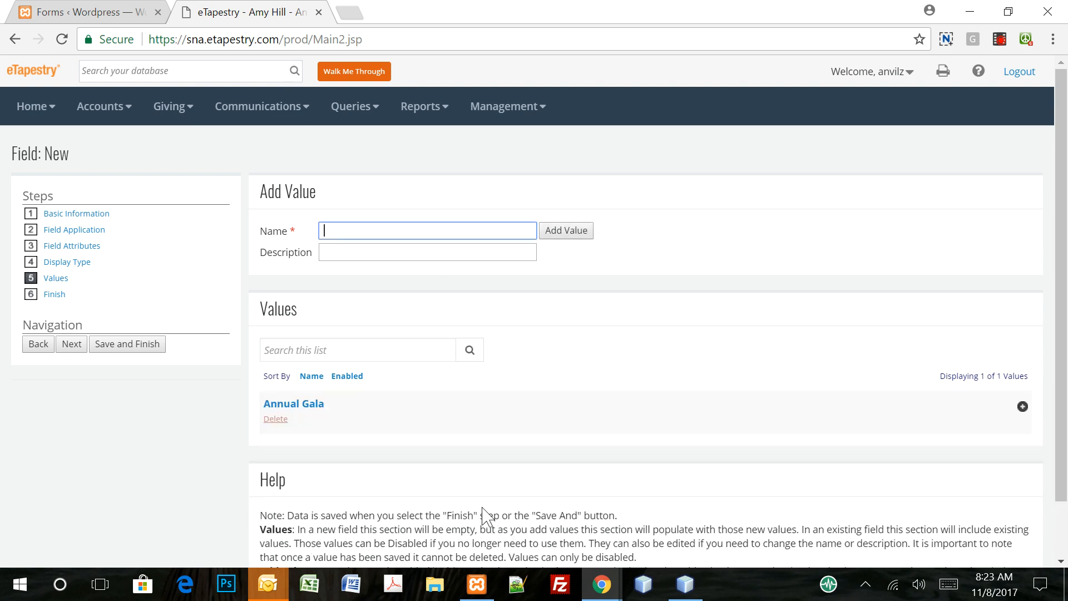
pyautogui.write('Spring Fling')
pyautogui.click(562, 232)
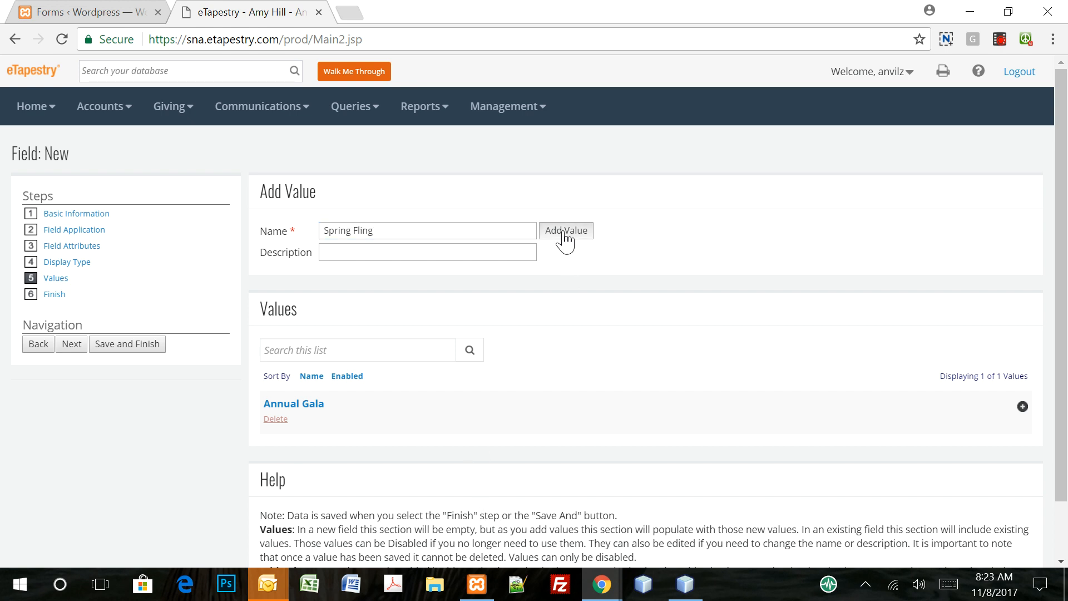
pyautogui.click(500, 232)
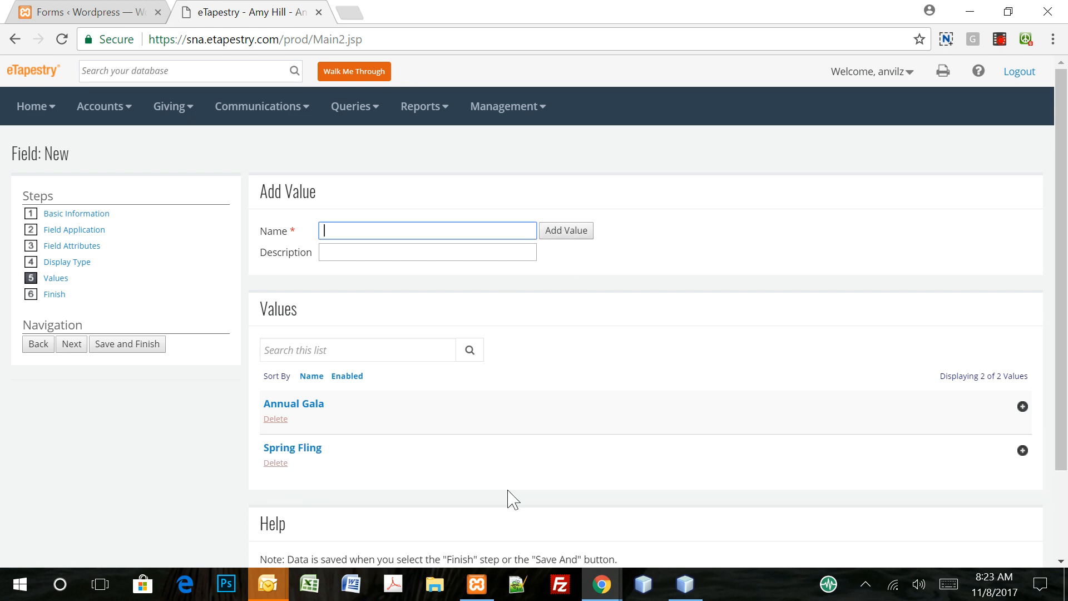
pyautogui.write('Fall Fiesta')
pyautogui.click(573, 230)
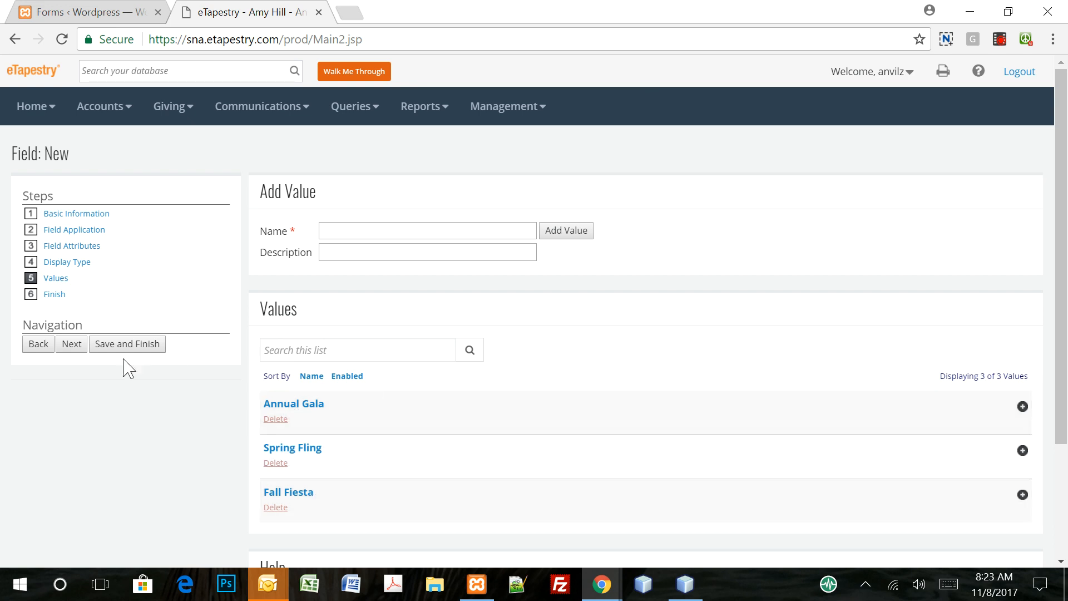
pyautogui.click(71, 345)
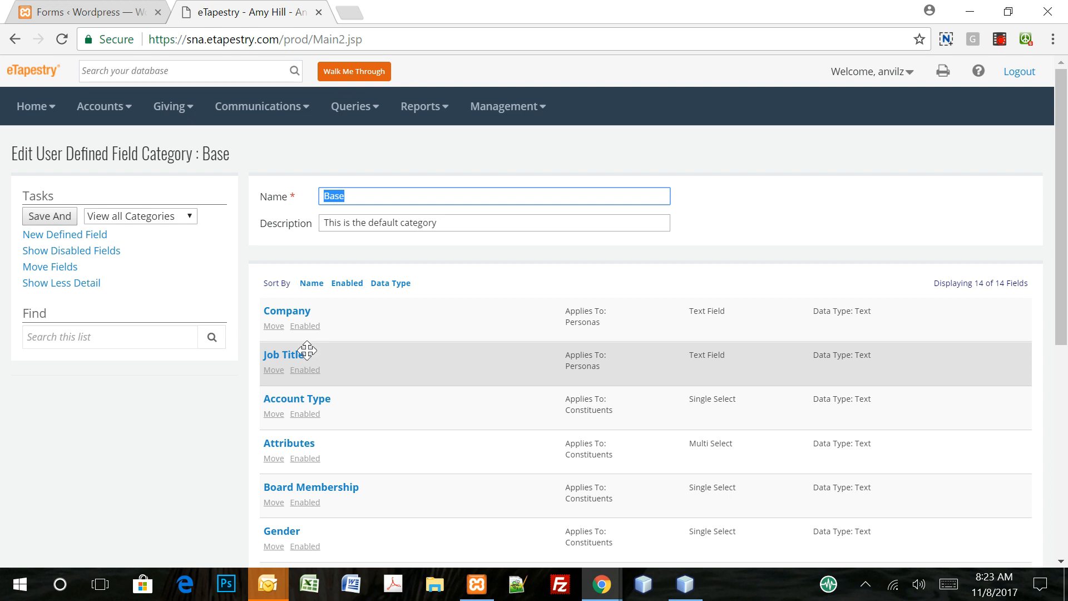
# - Open the Attendee field from the Base category to check its values, and return to the category
pyautogui.scroll(-7, 309, 355)
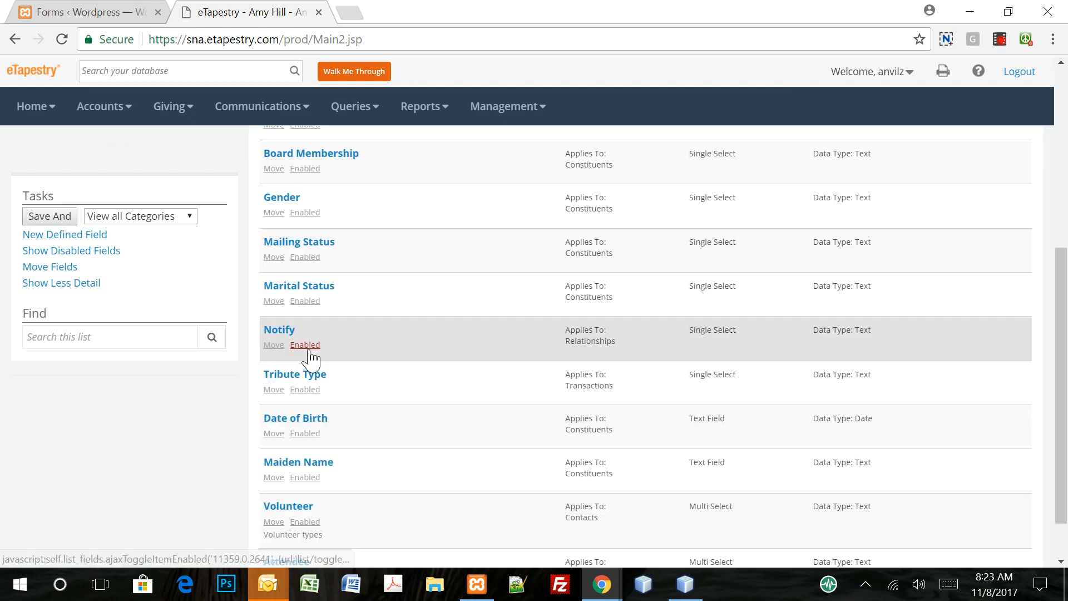
pyautogui.click(293, 506)
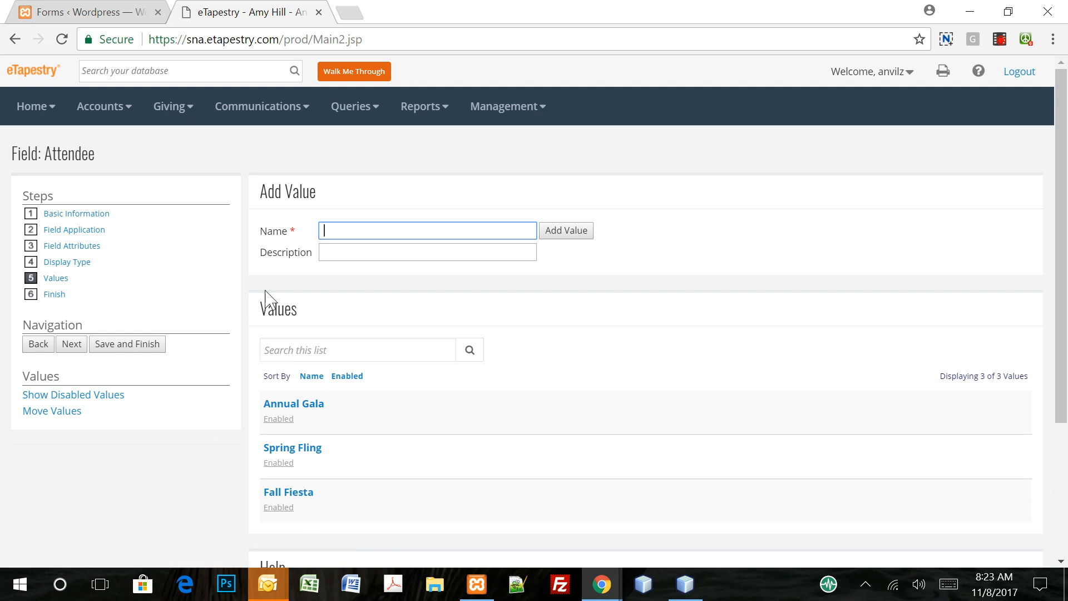
pyautogui.click(10, 41)
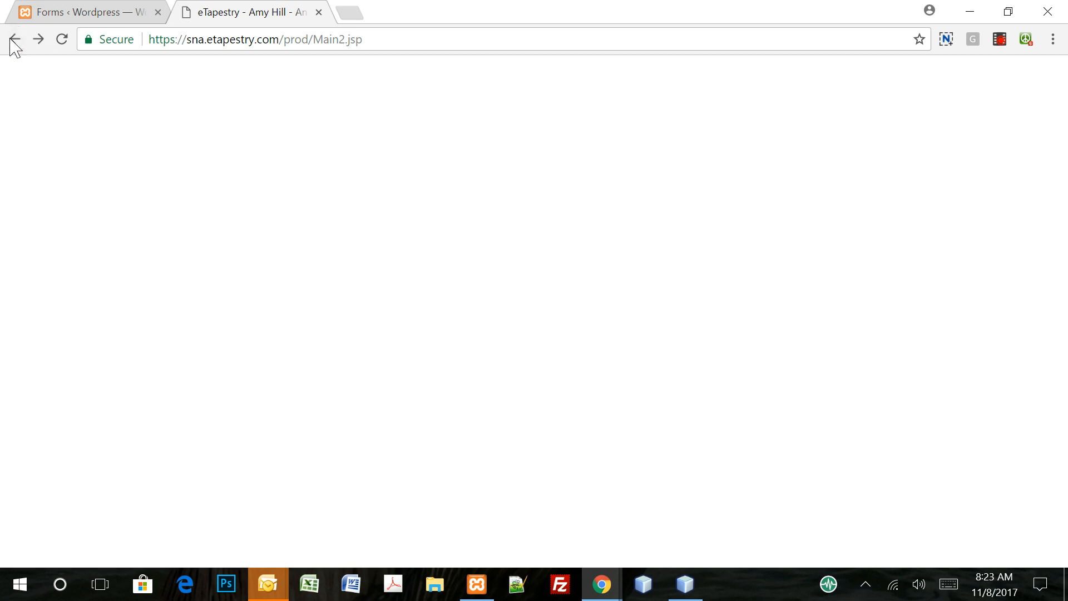
# - Switch to the WordPress Forms page and open the Event Registration form for editing
pyautogui.click(70, 11)
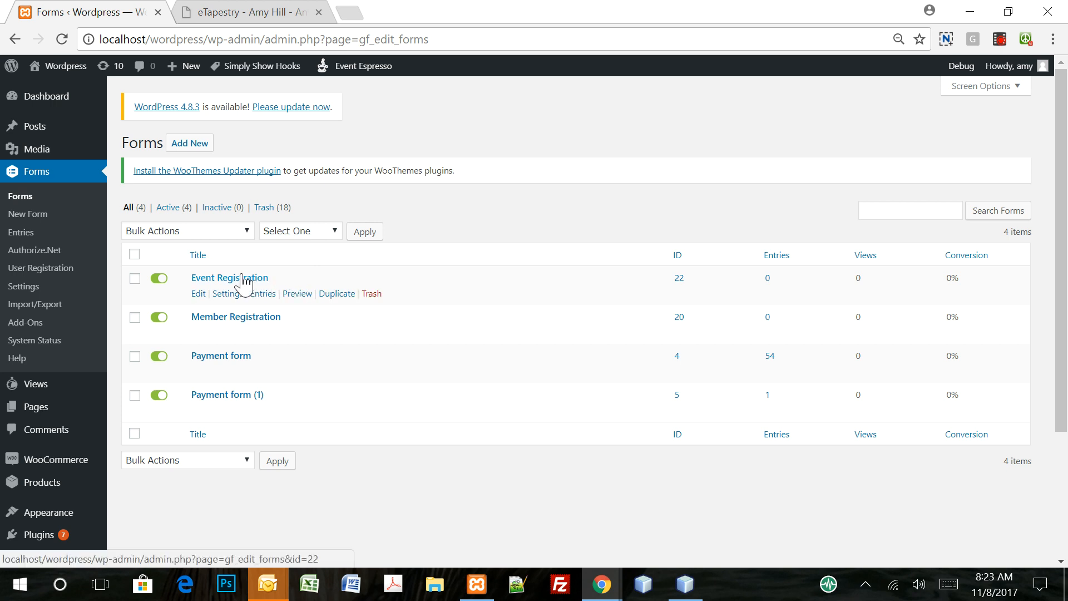
pyautogui.click(198, 294)
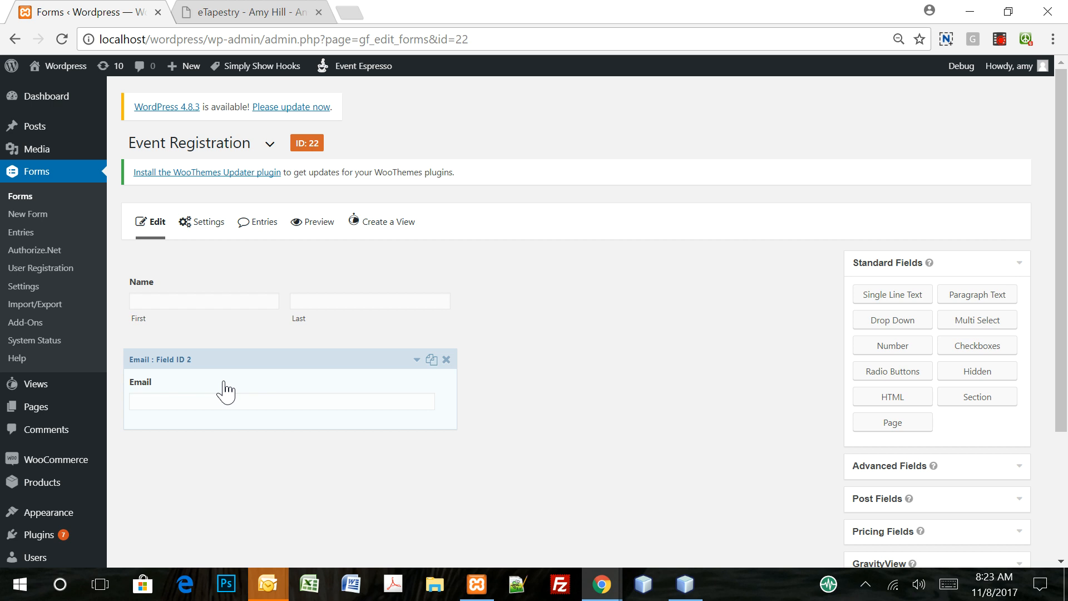
pyautogui.scroll(-3, 573, 368)
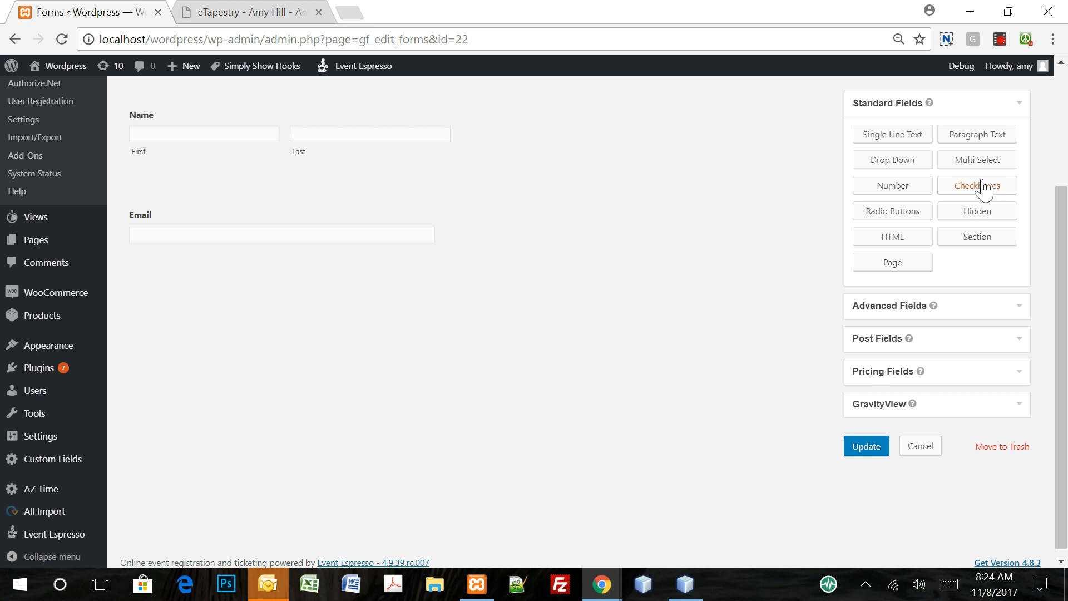
pyautogui.moveTo(882, 165); pyautogui.dragTo(284, 333)
pyautogui.click(889, 163)
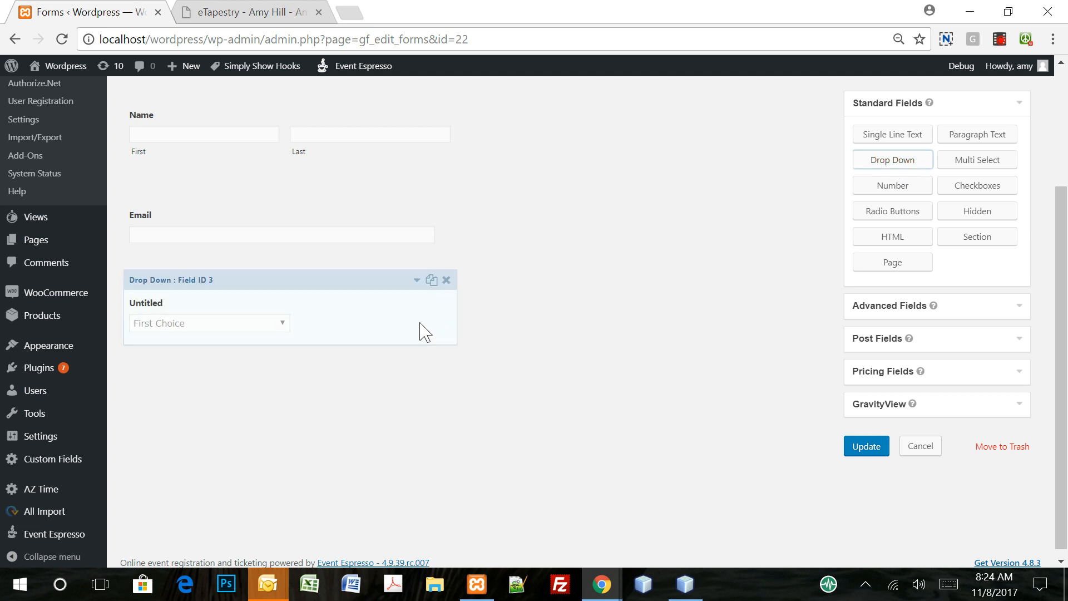
pyautogui.click(417, 280)
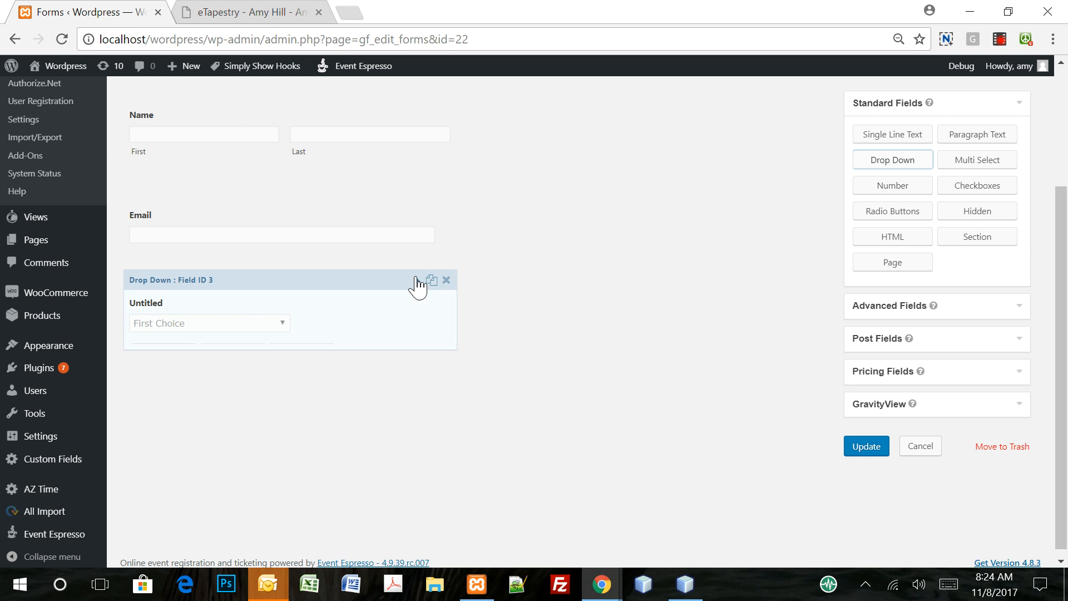
pyautogui.scroll(-3, 560, 290)
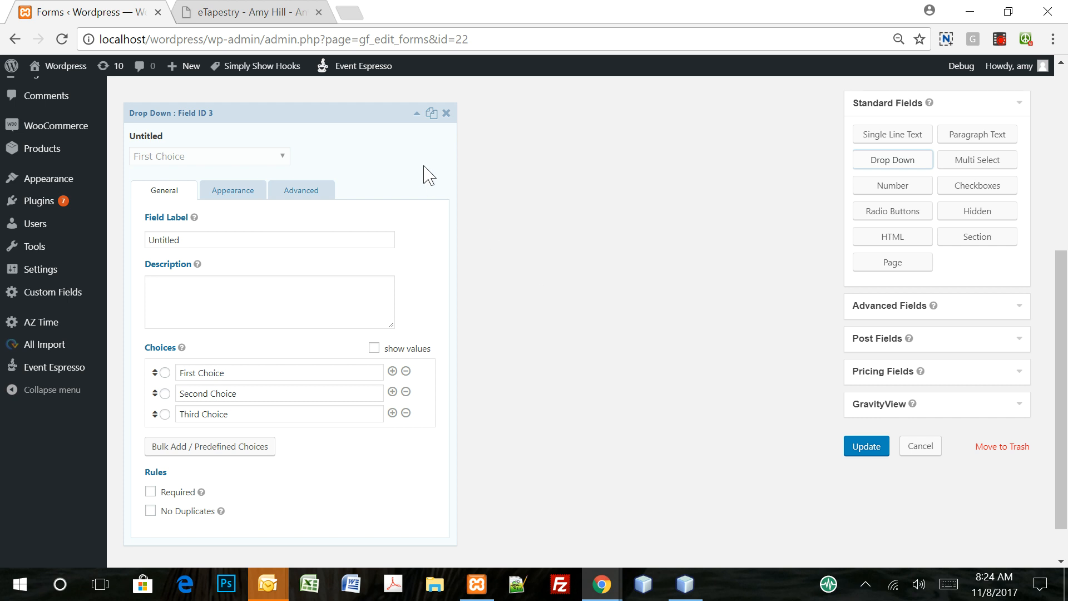
pyautogui.click(446, 113)
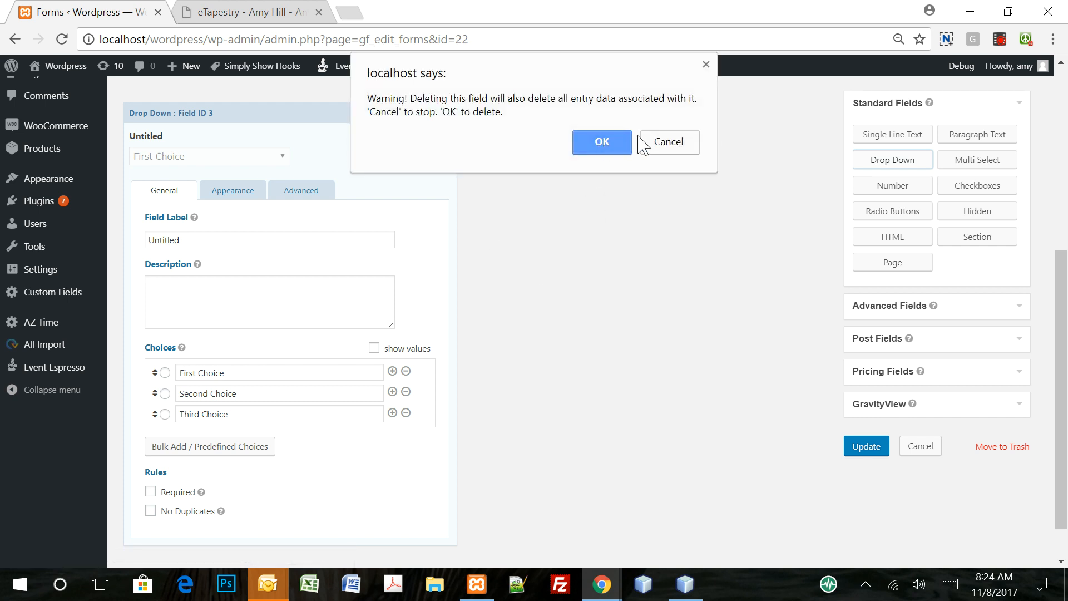
pyautogui.click(612, 145)
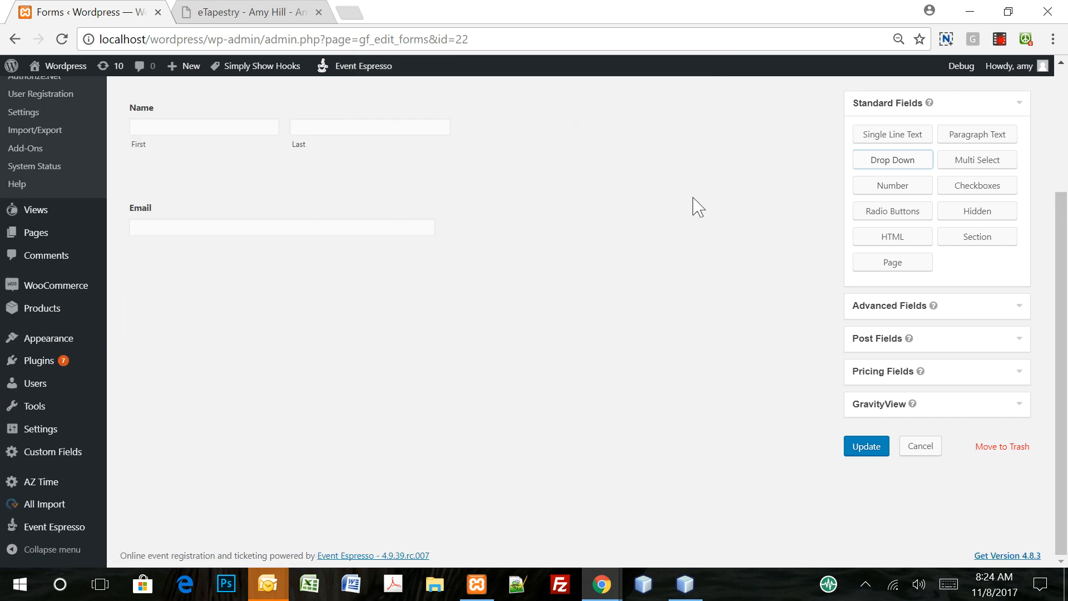
# - Add a Single Line Text field below the Email field and label it Event
pyautogui.click(873, 138)
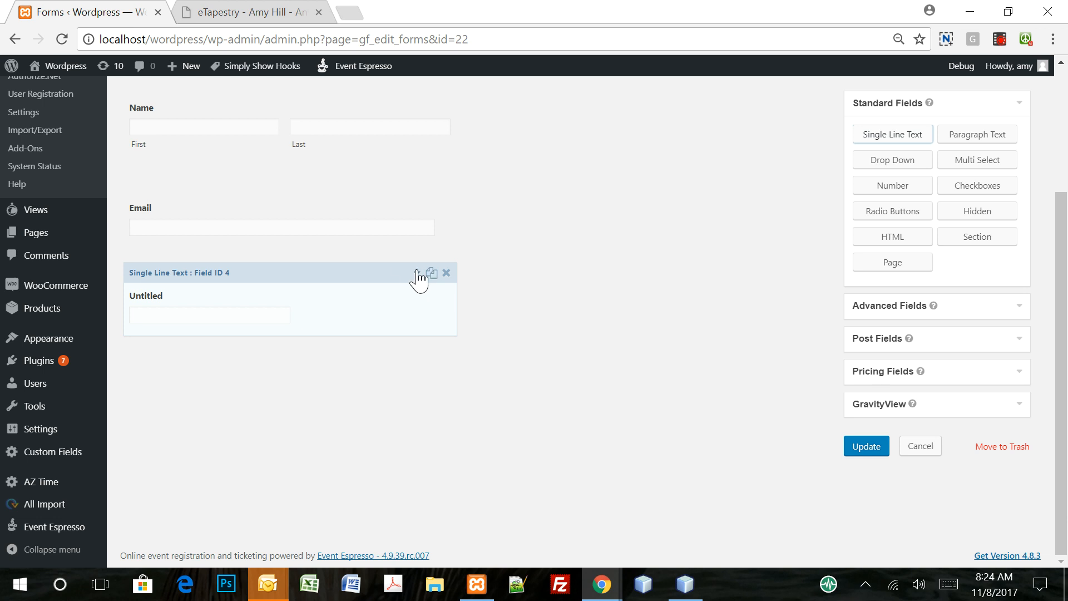
pyautogui.click(417, 273)
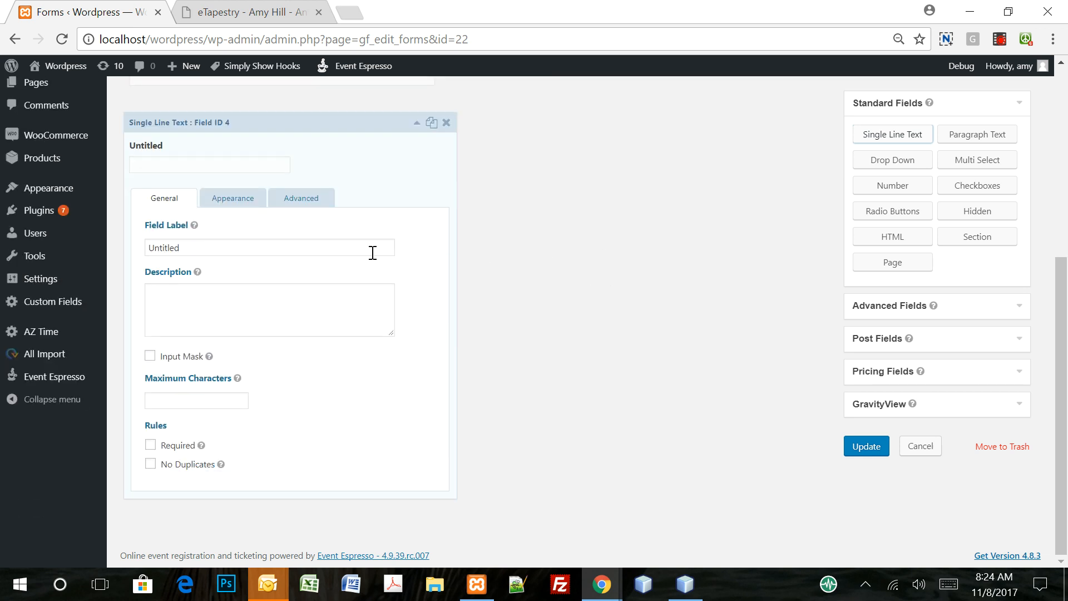
pyautogui.moveTo(211, 248); pyautogui.dragTo(133, 251)
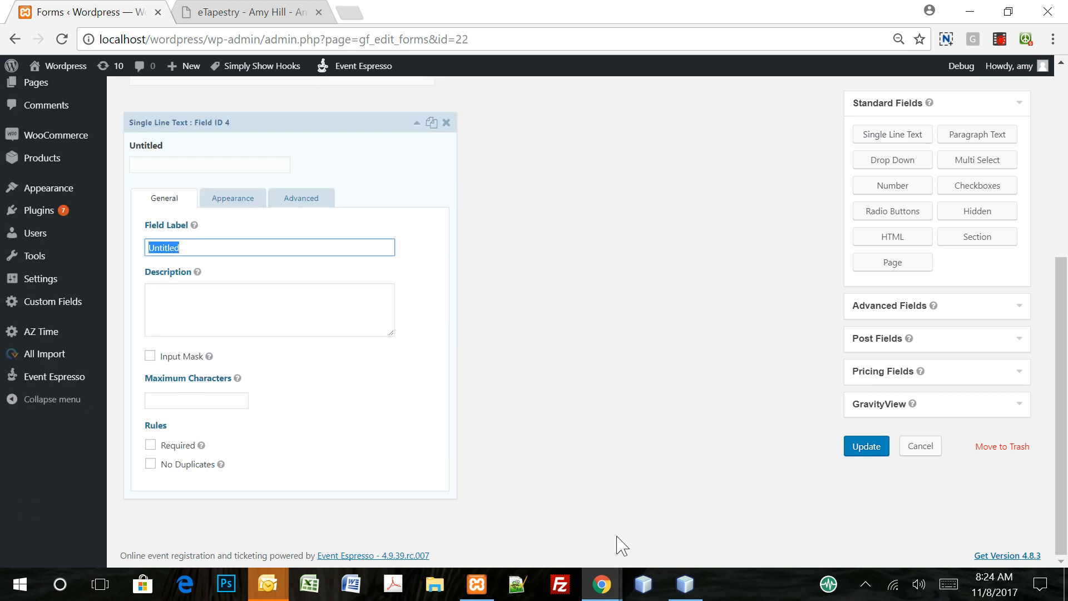
pyautogui.write('Event')
# - Set the Event field's visibility to Administrative and check its general settings
pyautogui.click(293, 201)
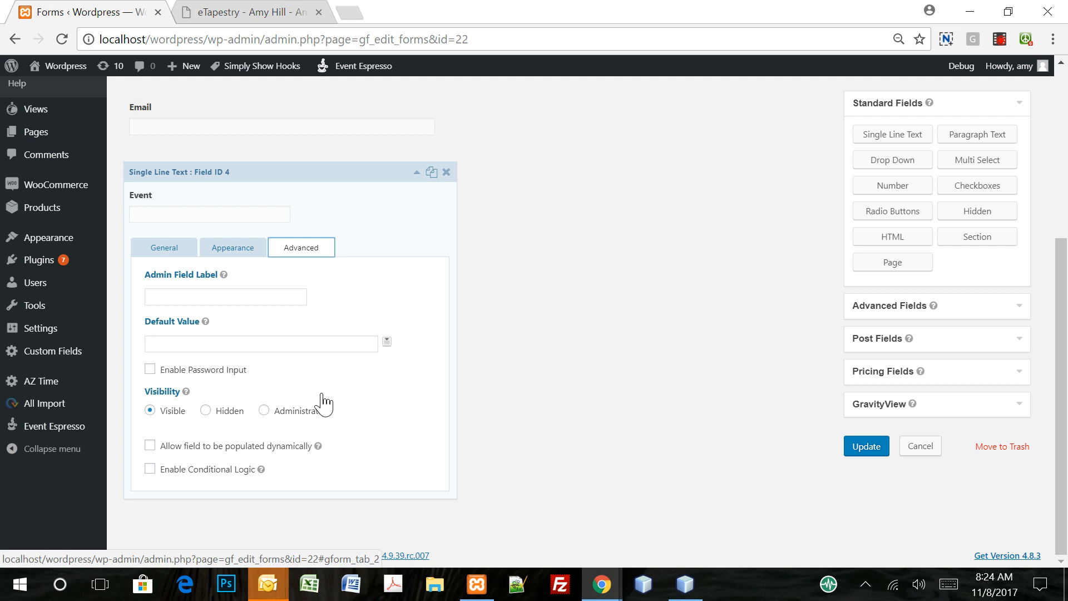
pyautogui.click(264, 411)
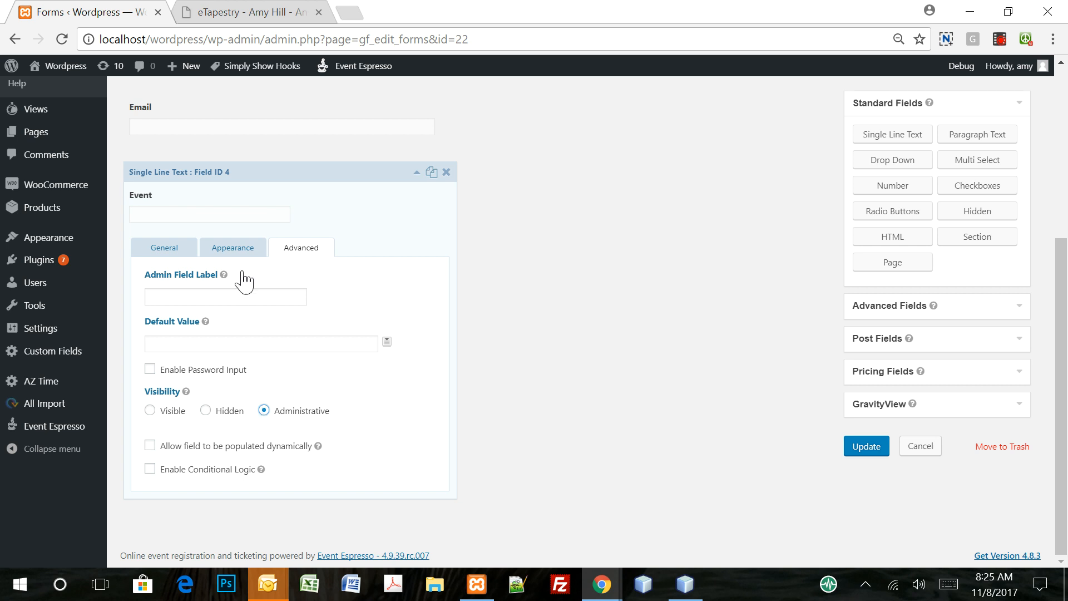
pyautogui.click(166, 256)
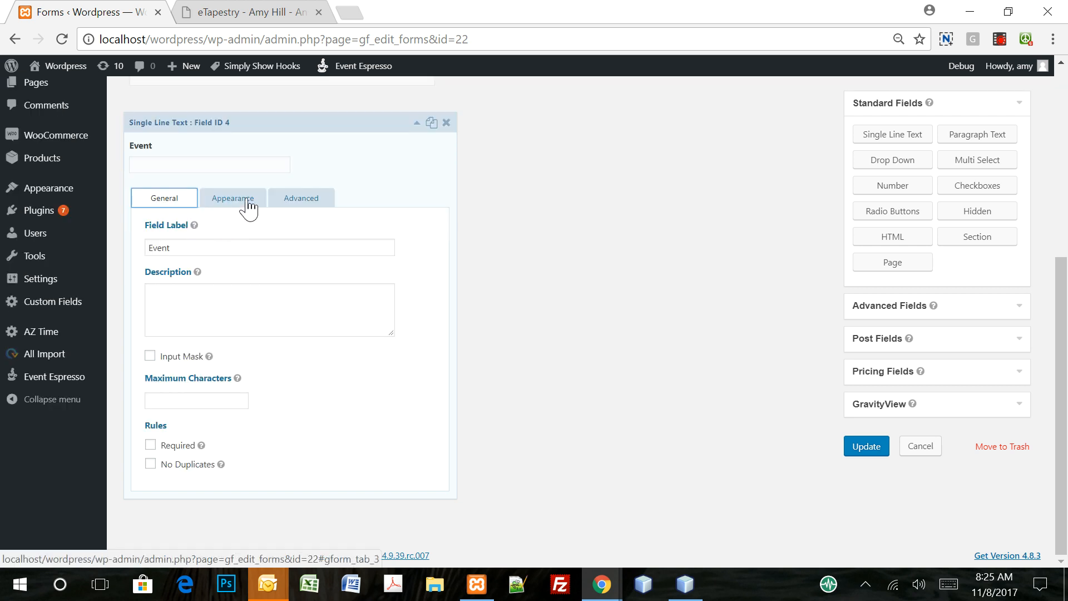
pyautogui.click(305, 204)
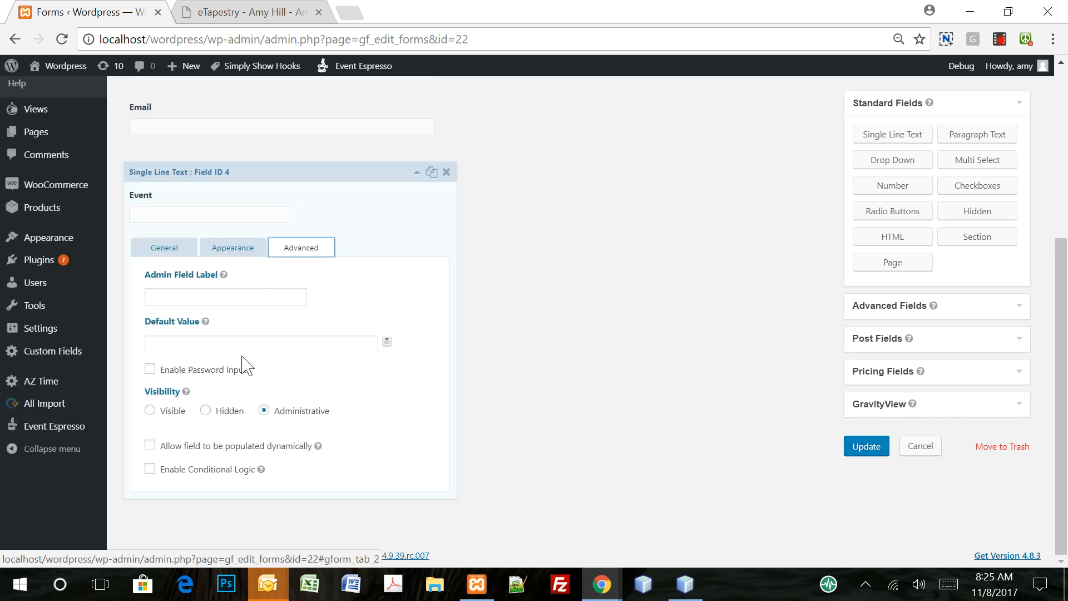
# - Set the Event field's default value to Spring Fling, keeping its visibility on Administrative
pyautogui.click(245, 343)
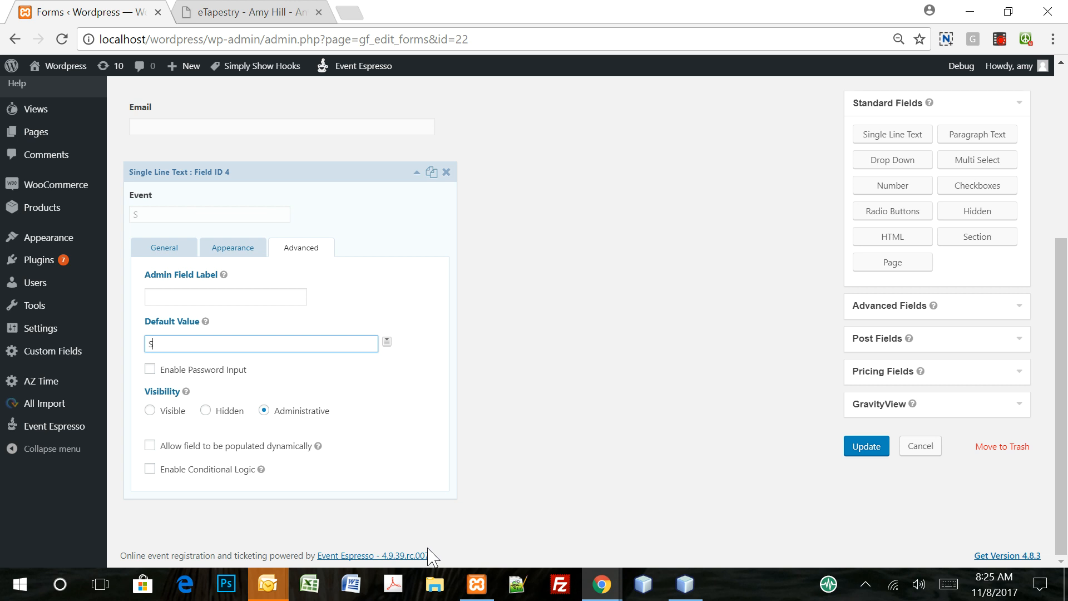
pyautogui.write('Spring Fling')
pyautogui.scroll(3, 261, 368)
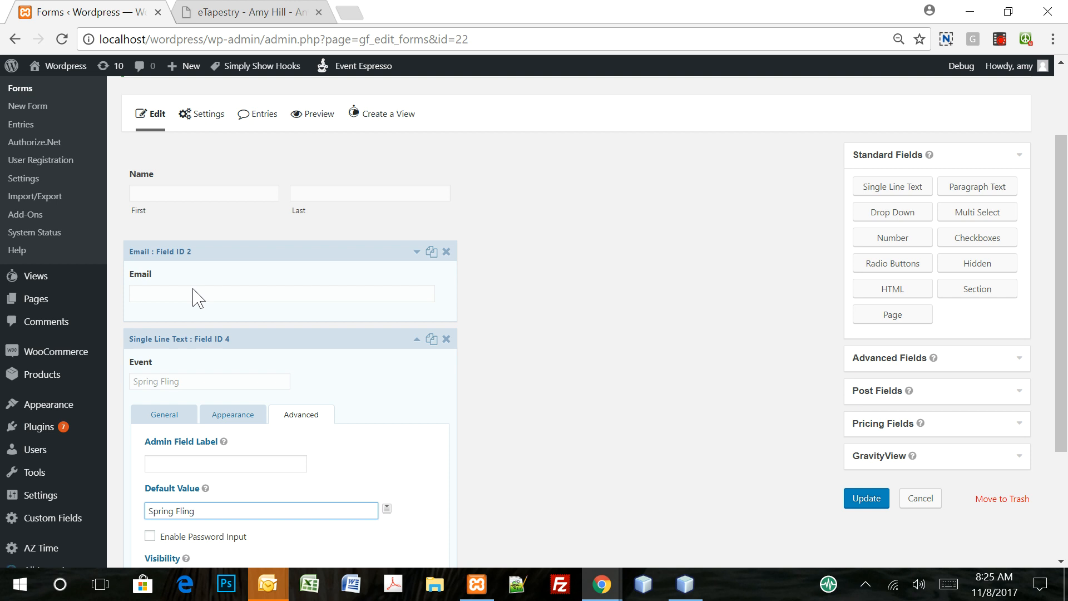
pyautogui.scroll(-3, 193, 295)
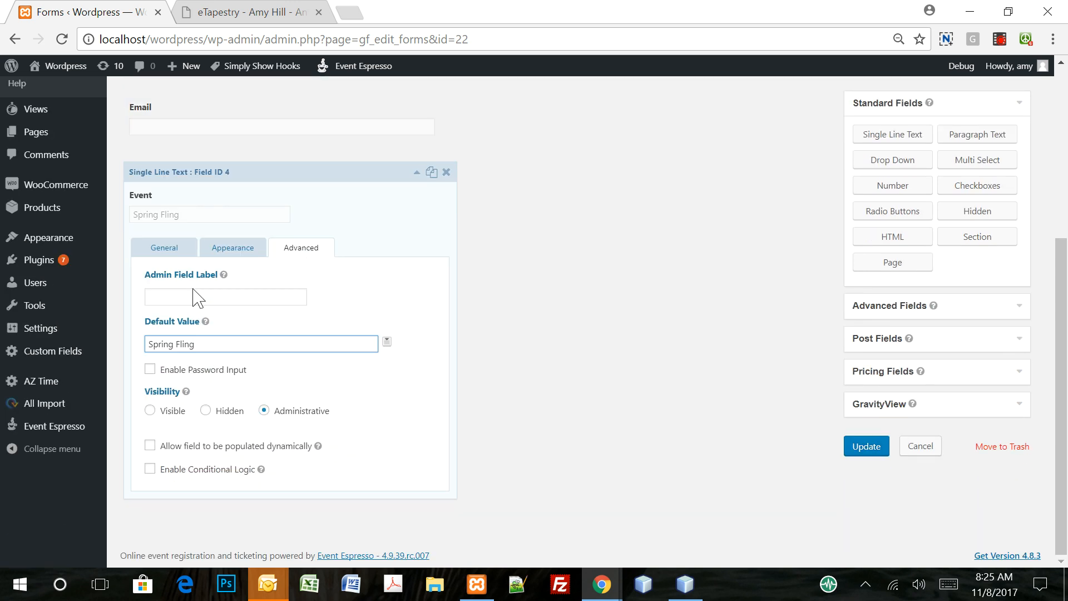
pyautogui.click(264, 410)
# - Change the field's label to Event Name and update the Event Registration form
pyautogui.click(169, 251)
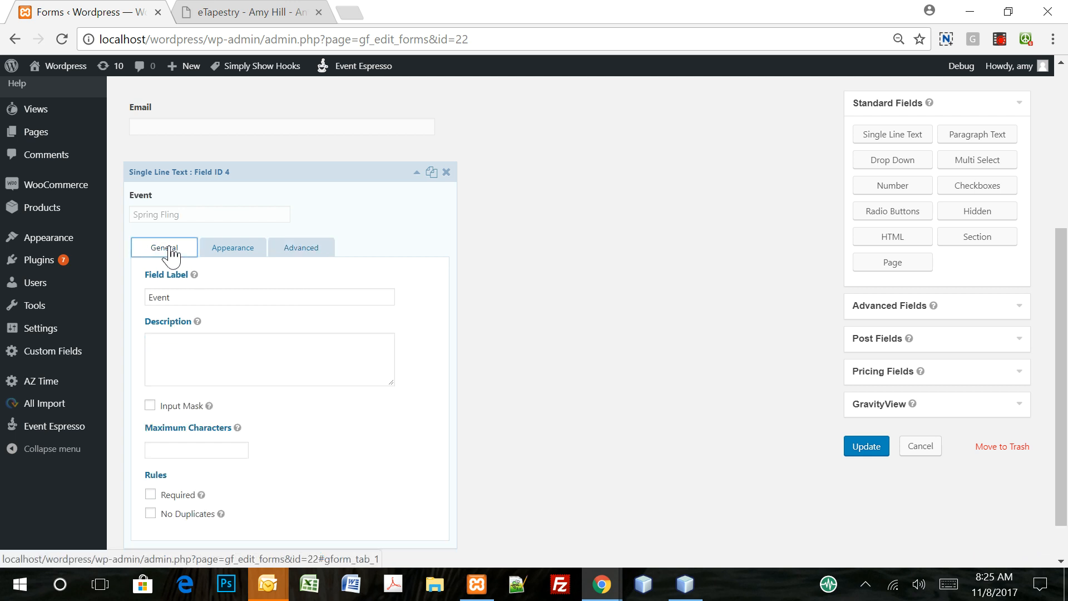
pyautogui.click(325, 295)
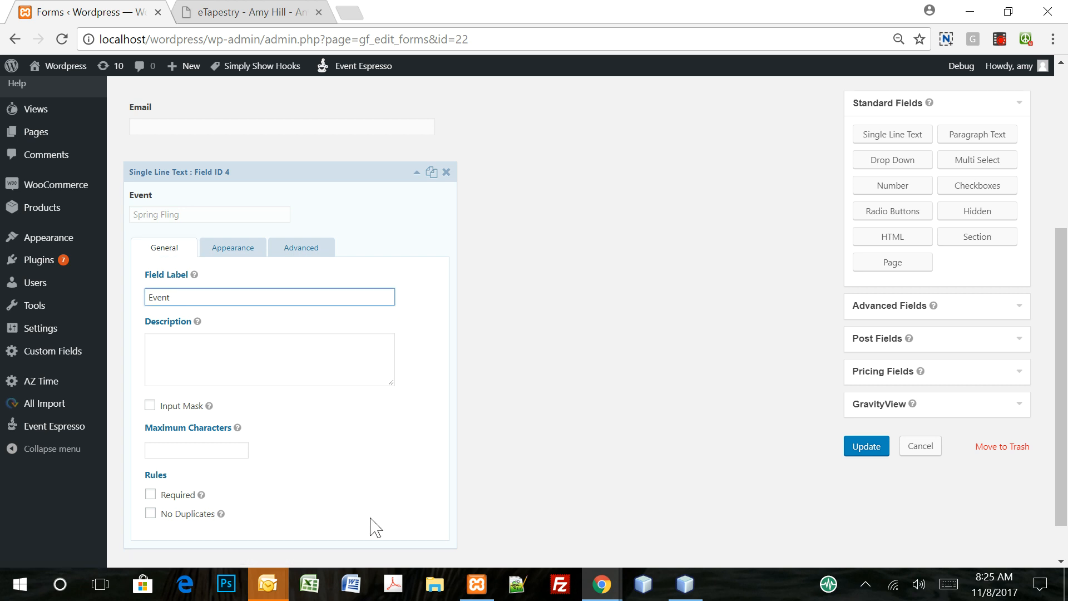
pyautogui.write('Name')
pyautogui.click(873, 456)
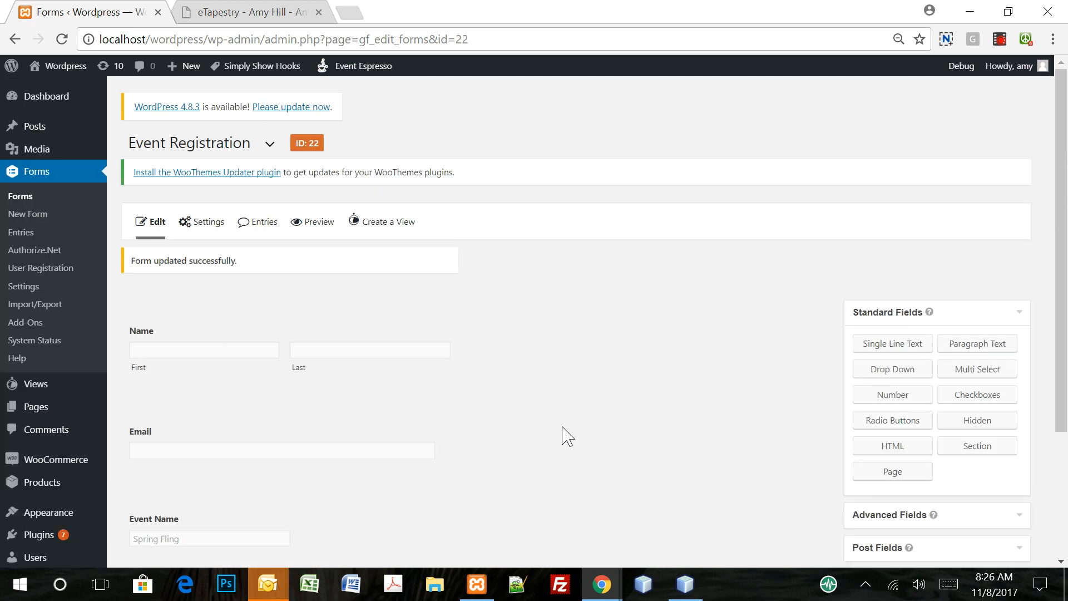
pyautogui.scroll(-2, 484, 450)
pyautogui.scroll(-2, 488, 452)
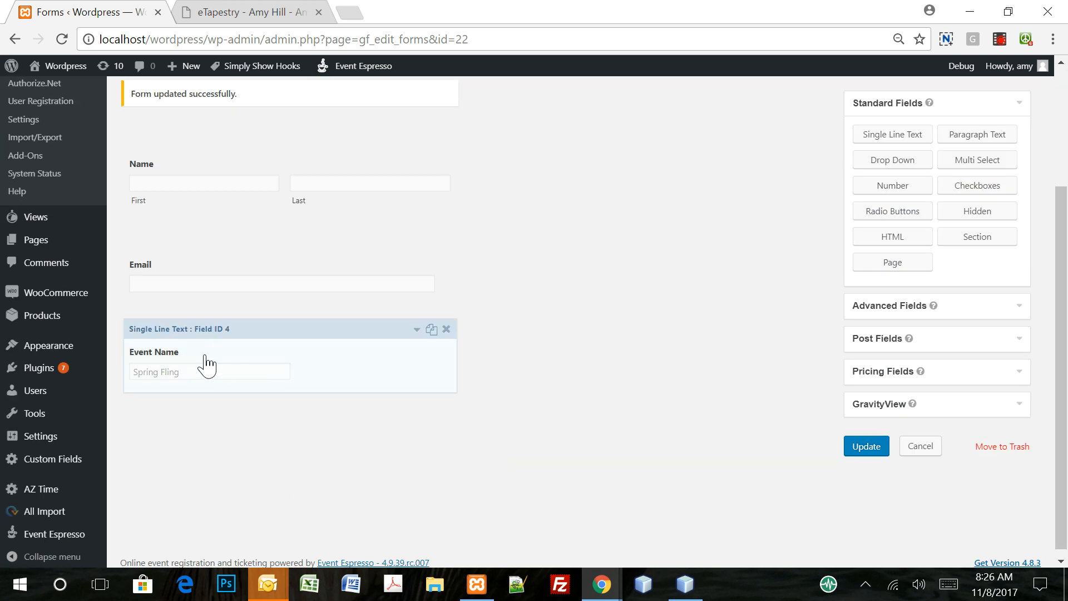
# - Create an eTapestry Mapping feed for the form with the transaction type Create a Contact Entry
pyautogui.scroll(3, 207, 365)
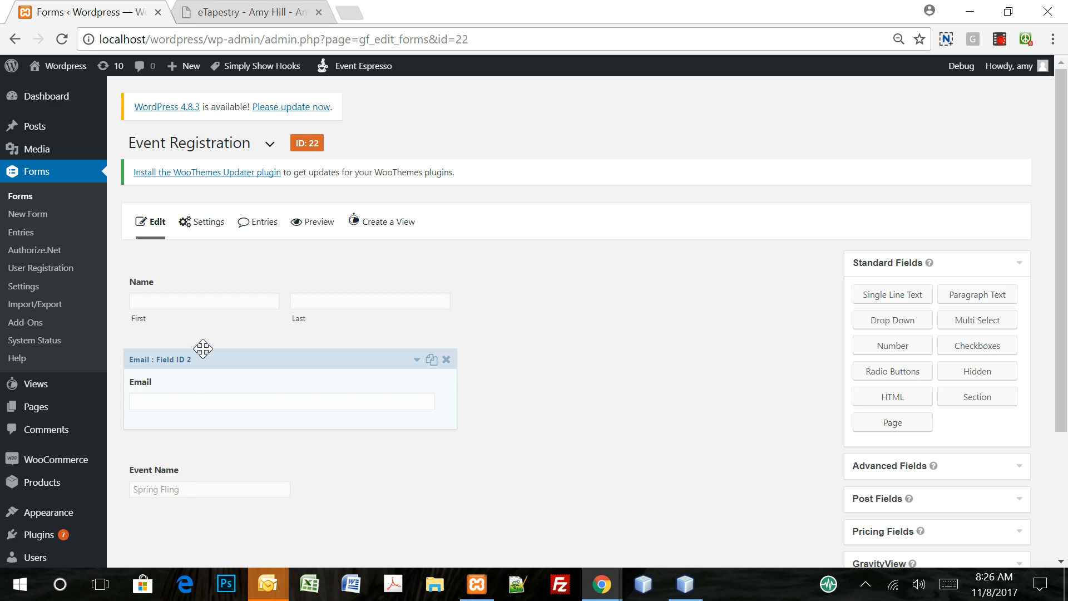
pyautogui.moveTo(207, 227)
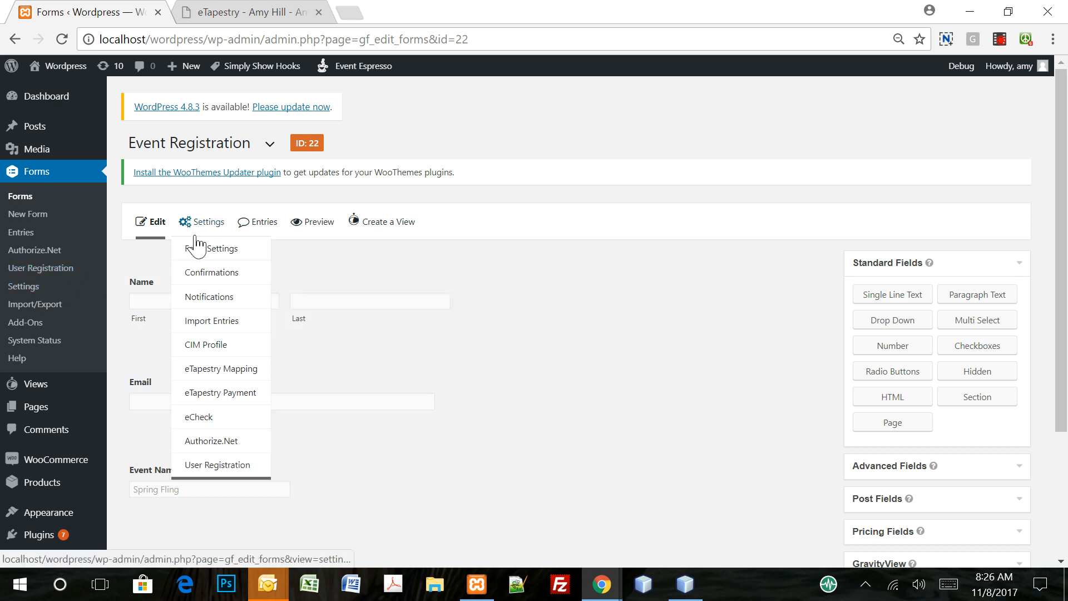
pyautogui.click(256, 372)
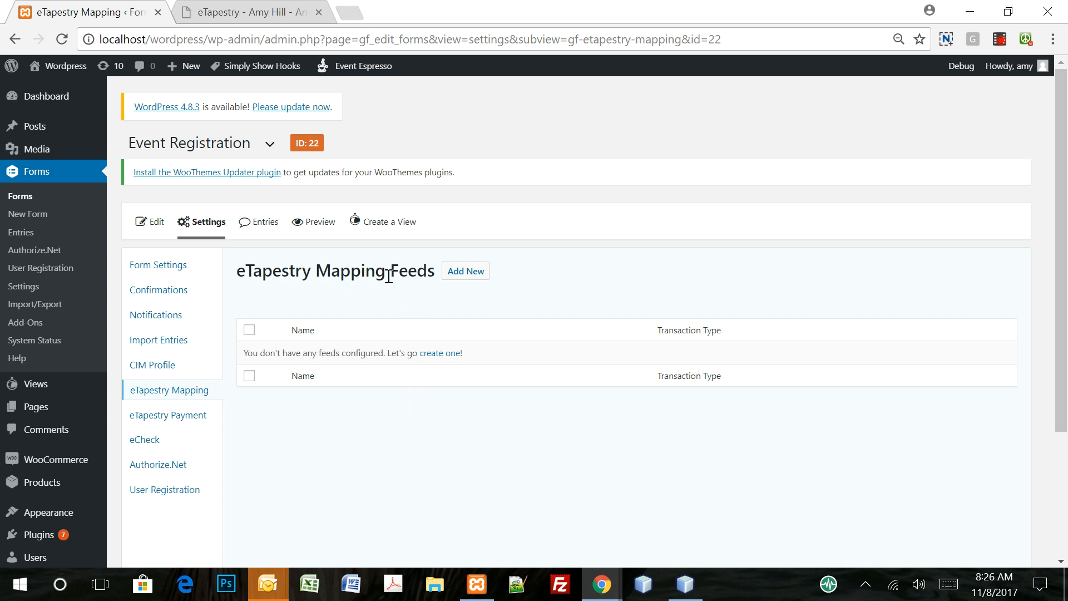
pyautogui.click(451, 354)
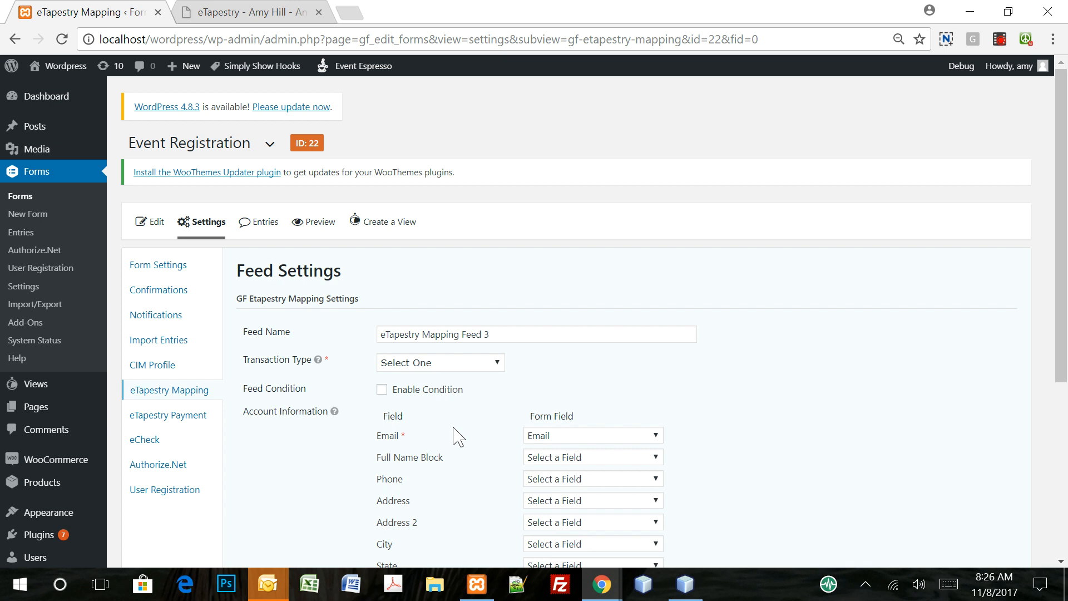
pyautogui.click(459, 367)
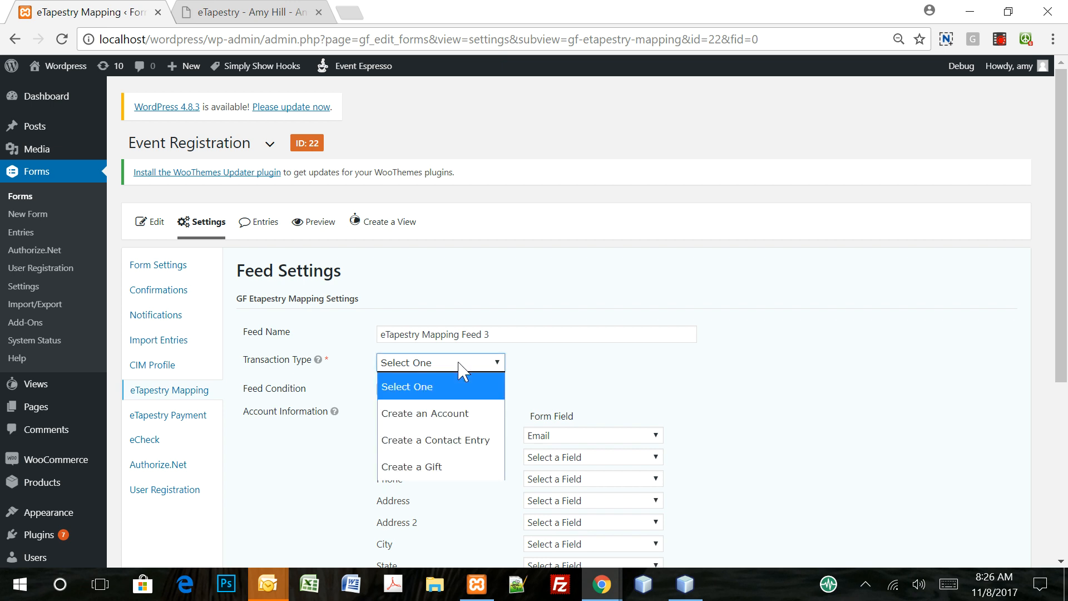
pyautogui.click(472, 443)
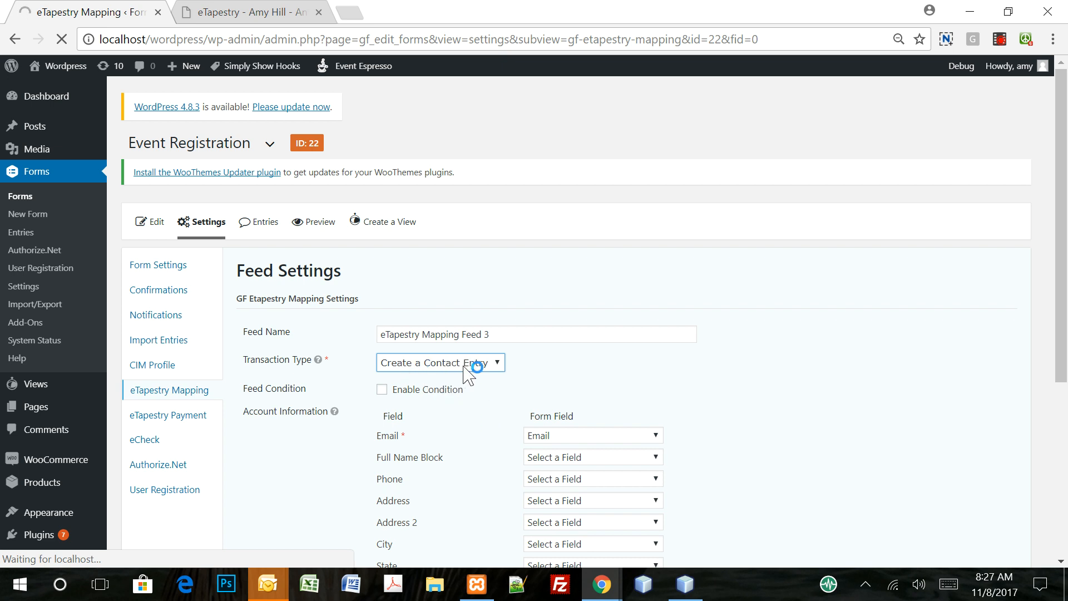
# - Review the feed's account, contact, tribute and constituent field mappings, including the Attendee field
pyautogui.scroll(-15, 469, 401)
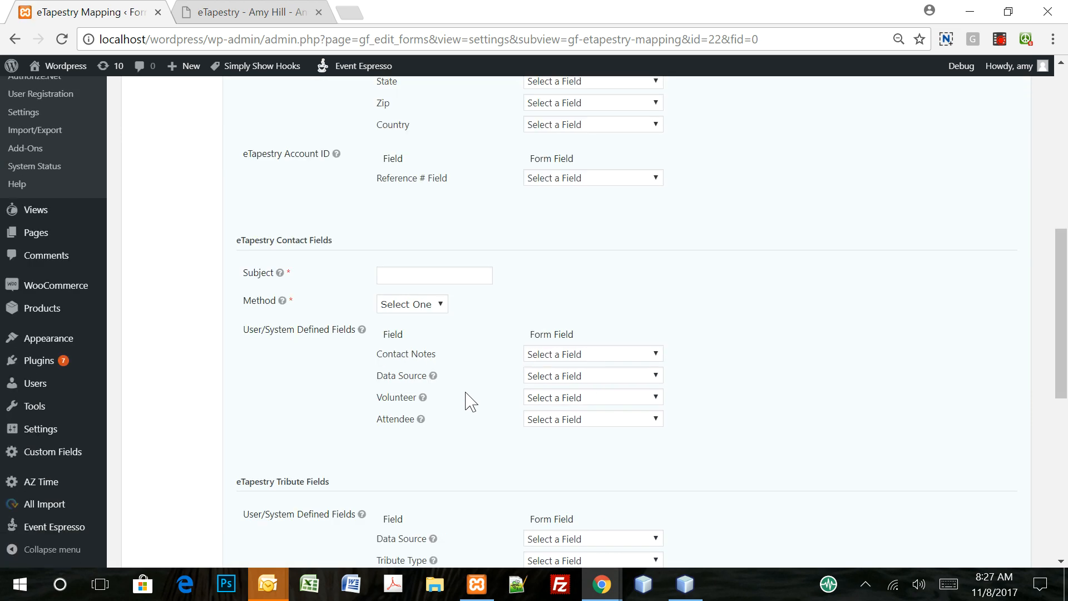
pyautogui.scroll(-2, 470, 401)
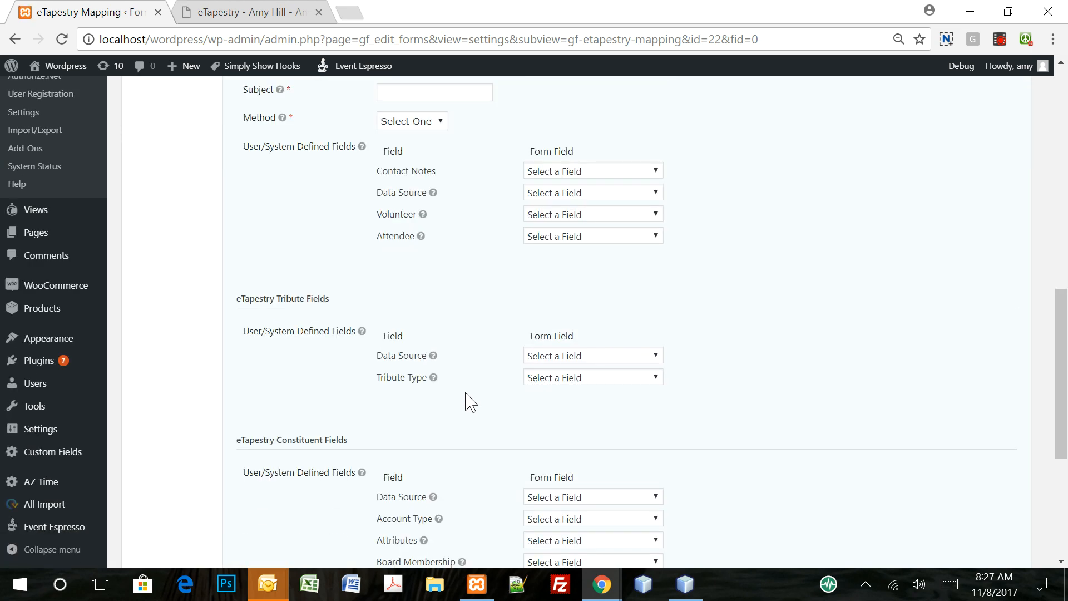
pyautogui.scroll(-3, 470, 401)
pyautogui.moveTo(465, 399)
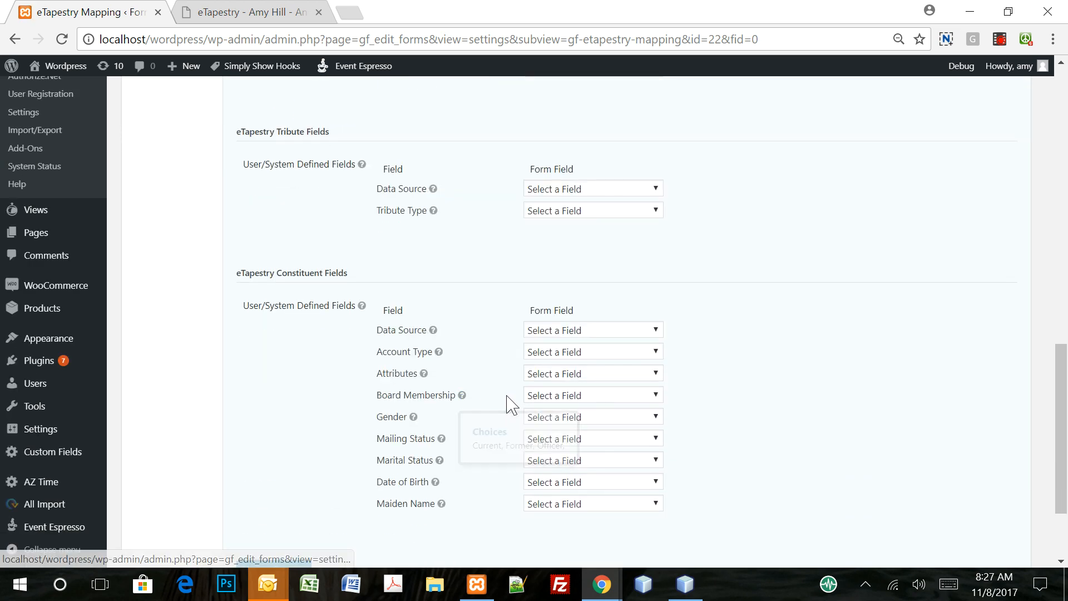
pyautogui.scroll(12, 693, 418)
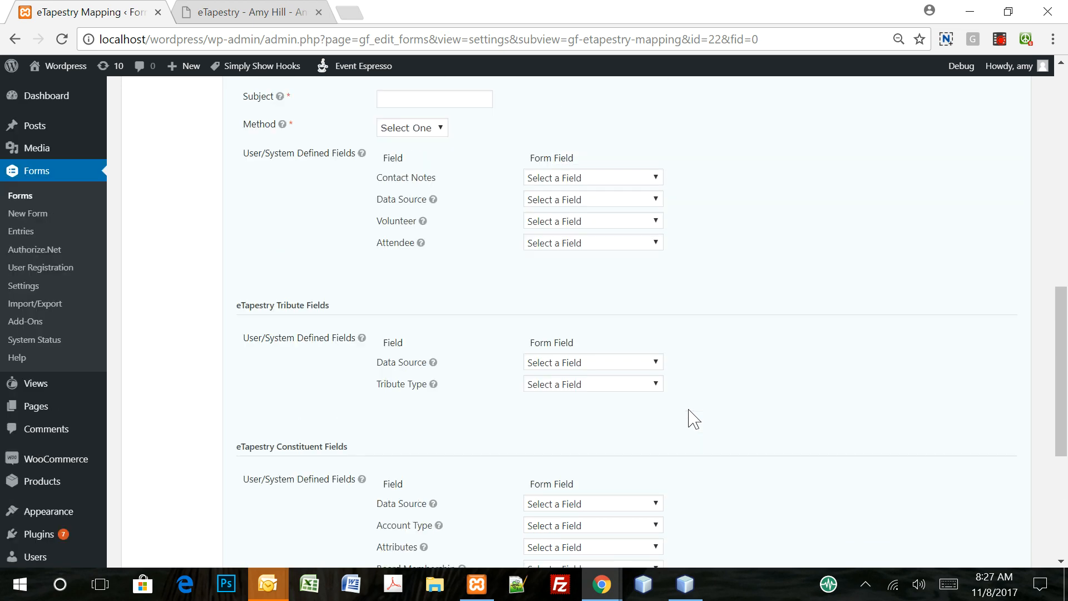
pyautogui.scroll(-9, 694, 418)
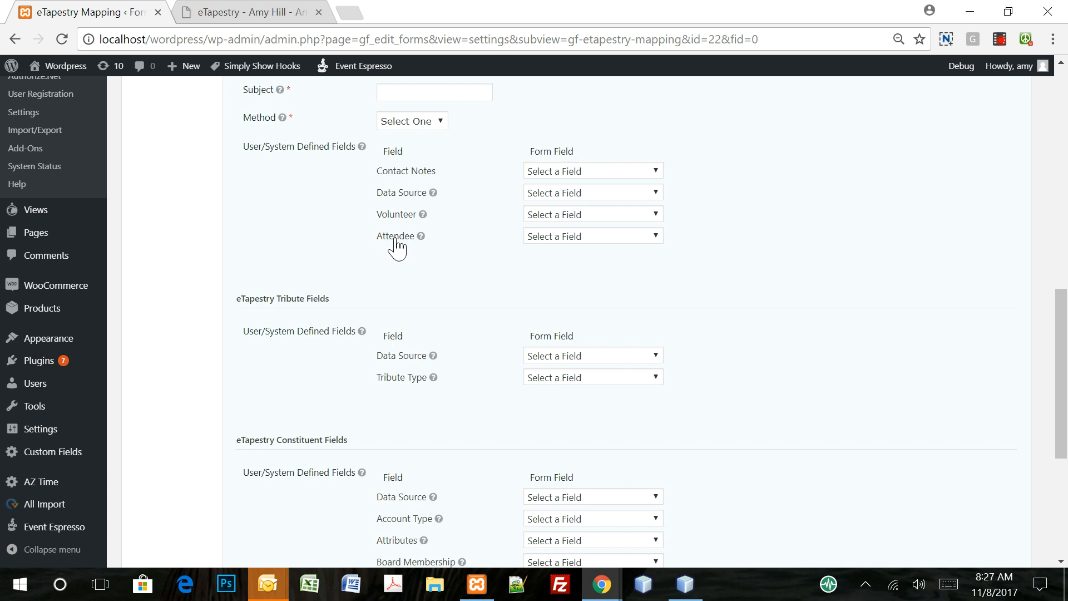
pyautogui.scroll(6, 384, 234)
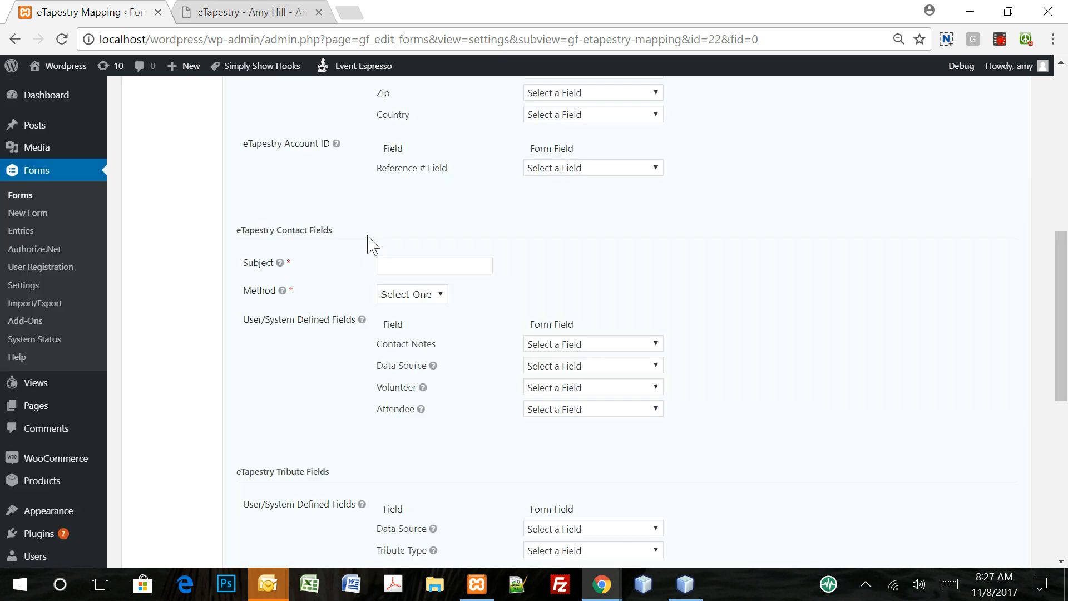
pyautogui.scroll(3, 298, 357)
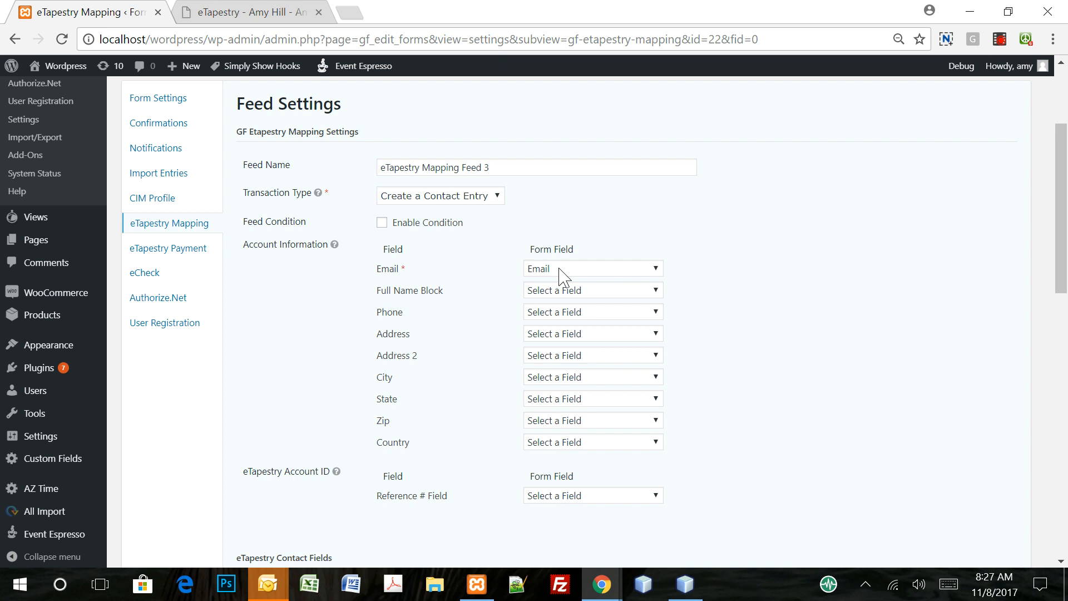
# - Map the account information's Full Name Block to the Name (Full) form field
pyautogui.click(563, 275)
pyautogui.click(559, 269)
pyautogui.click(564, 292)
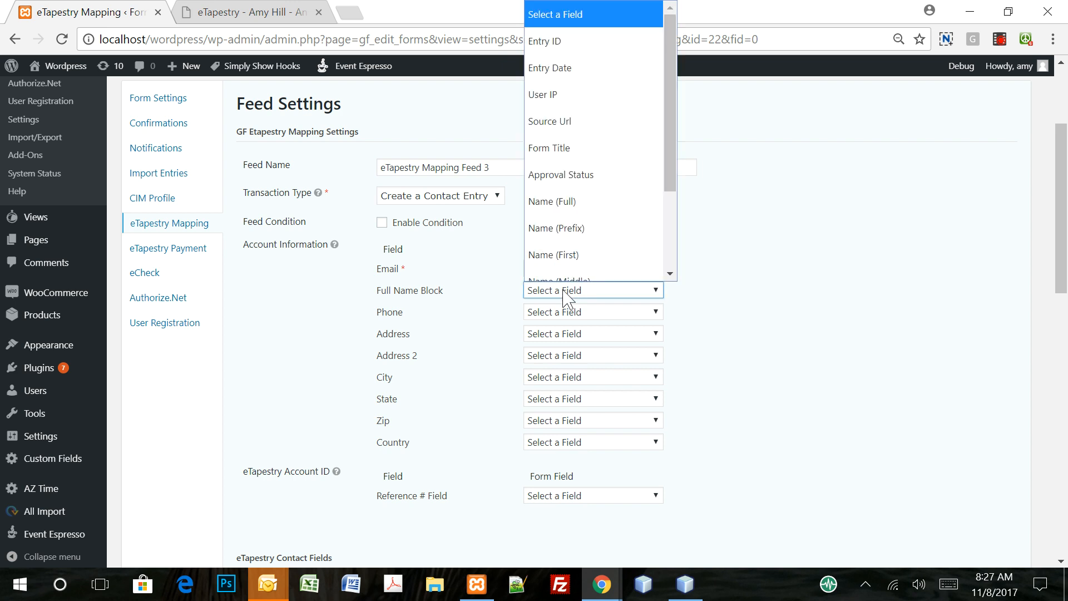
pyautogui.click(575, 202)
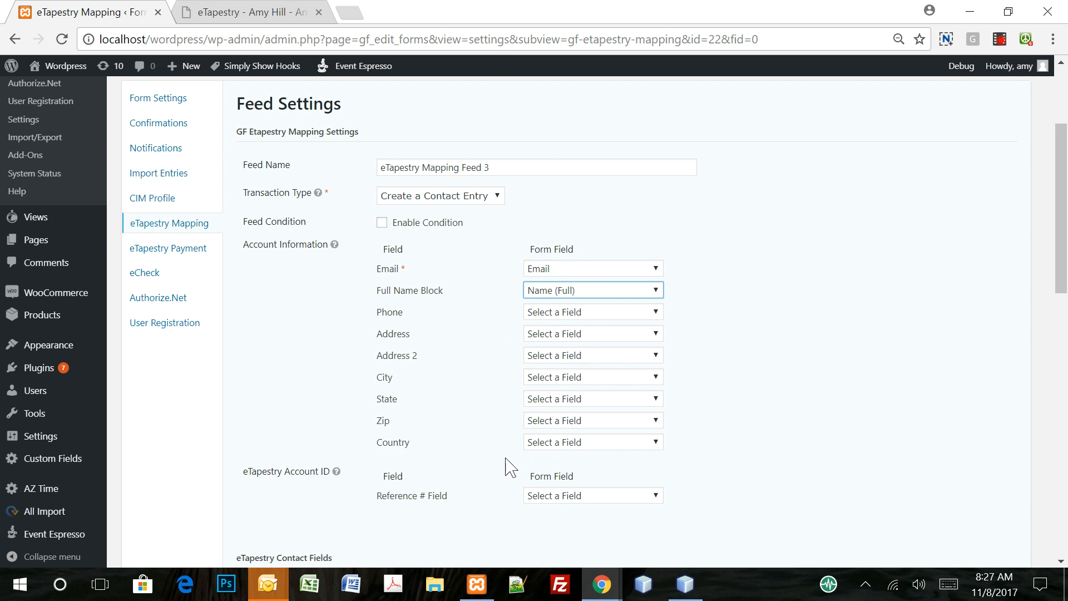
# - Set the contact subject to Event registration and the contact method to Event
pyautogui.scroll(-3, 503, 466)
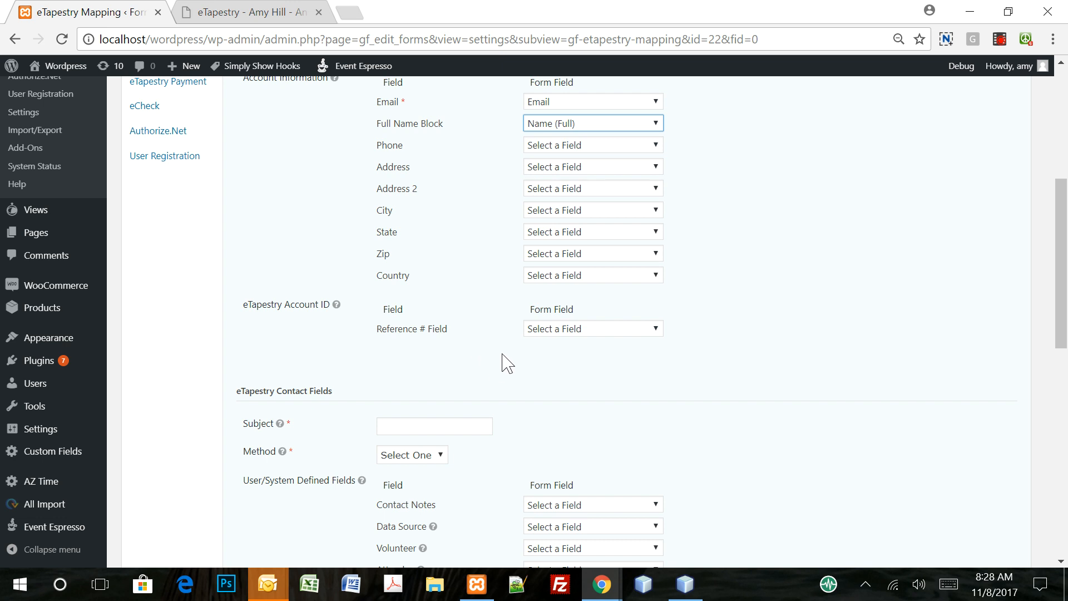
pyautogui.scroll(-3, 503, 362)
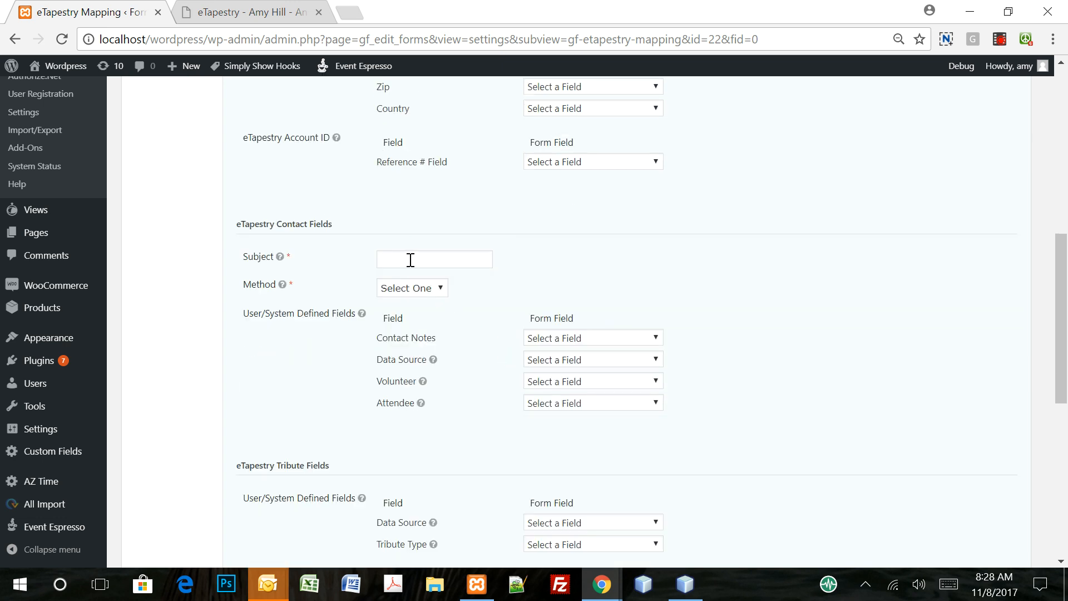
pyautogui.click(410, 260)
pyautogui.moveTo(281, 264)
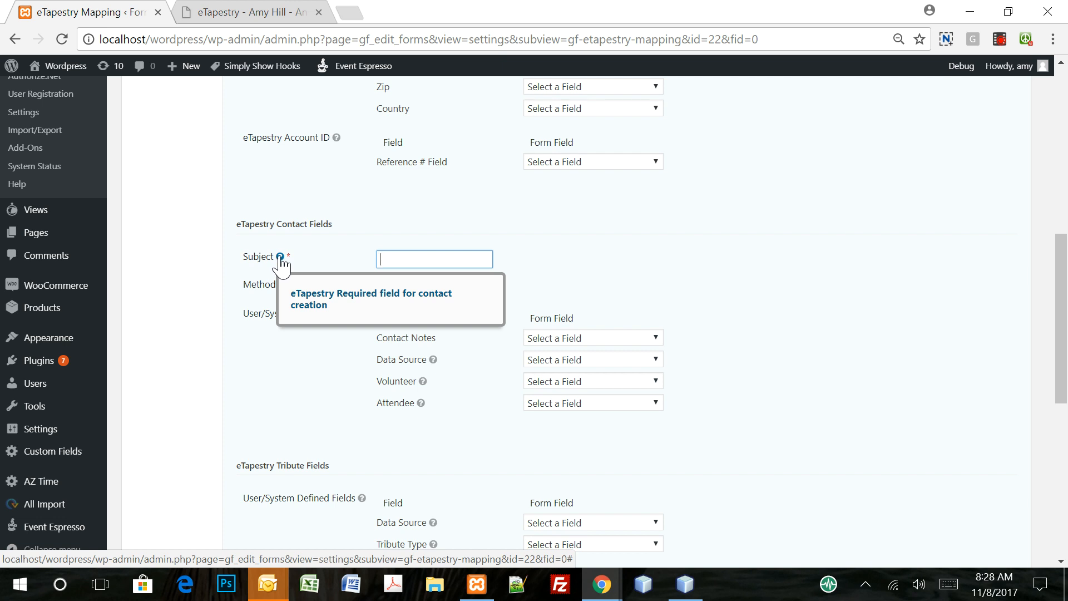
pyautogui.moveTo(687, 594)
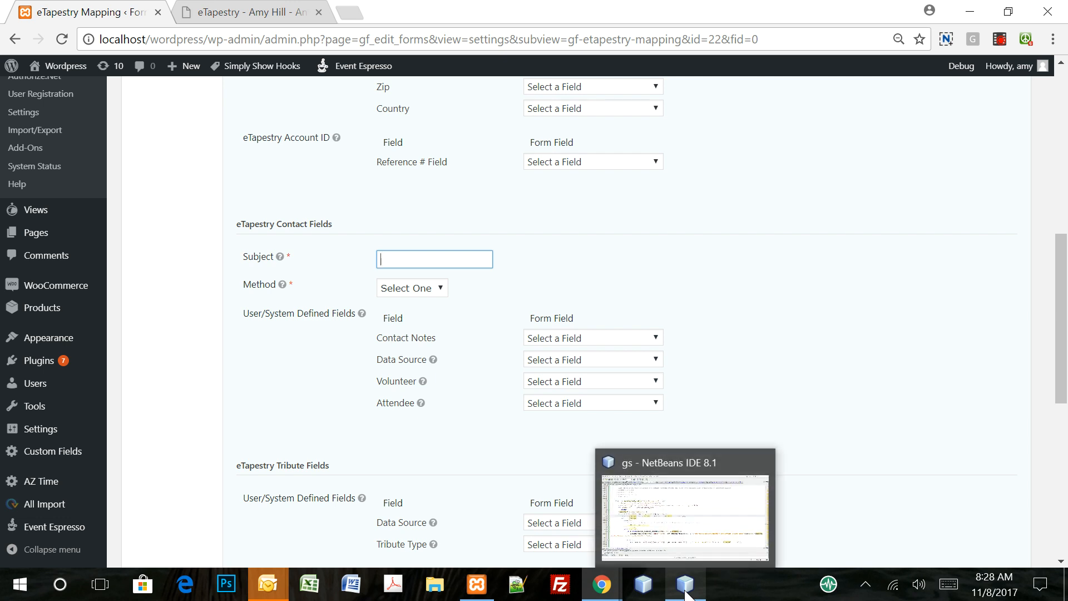
pyautogui.write('Event reg')
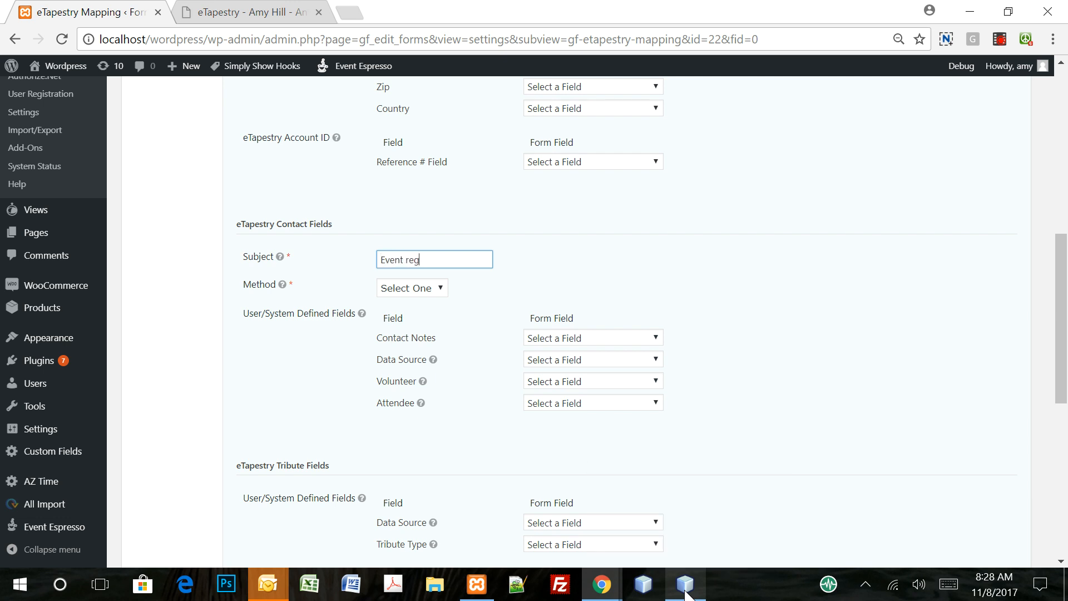
pyautogui.write('istration')
pyautogui.click(424, 288)
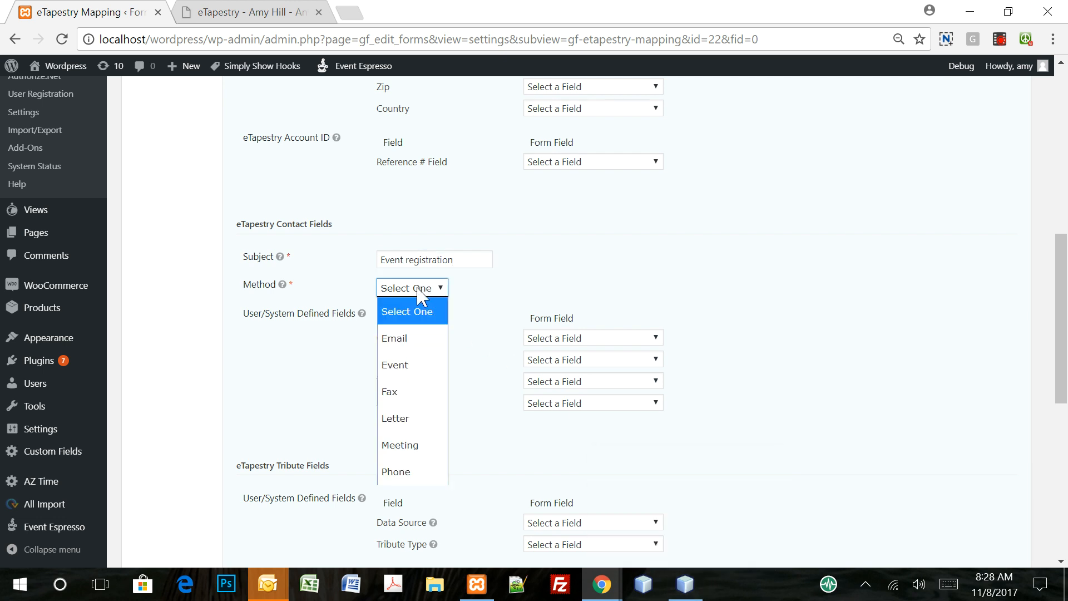
pyautogui.click(413, 369)
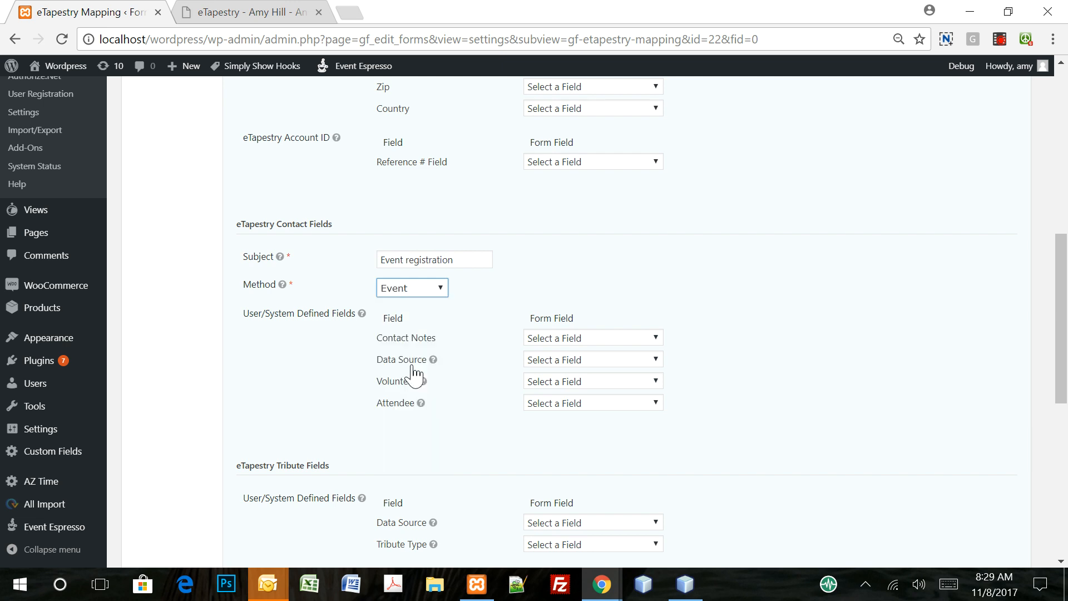
pyautogui.click(418, 287)
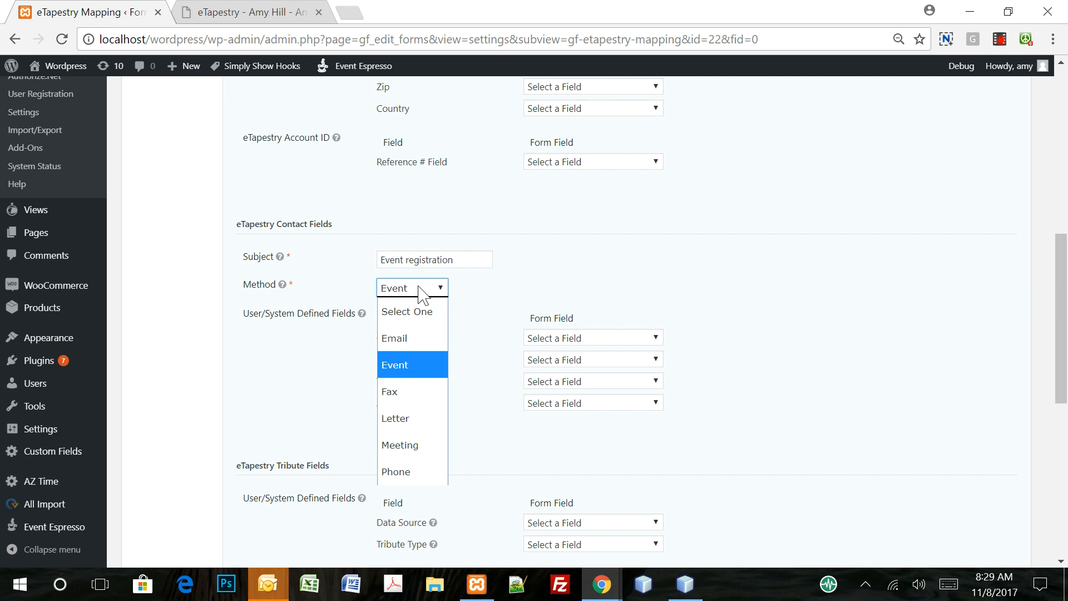
pyautogui.click(418, 288)
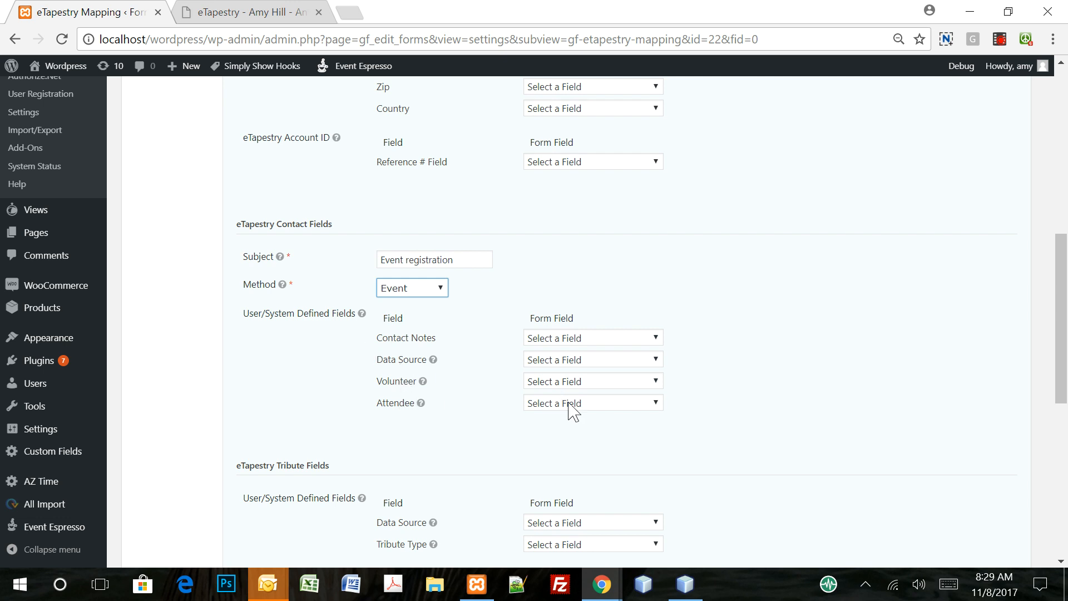
# - Map the Attendee field in the eTapestry contact fields to the Event Name form field
pyautogui.scroll(-3, 497, 392)
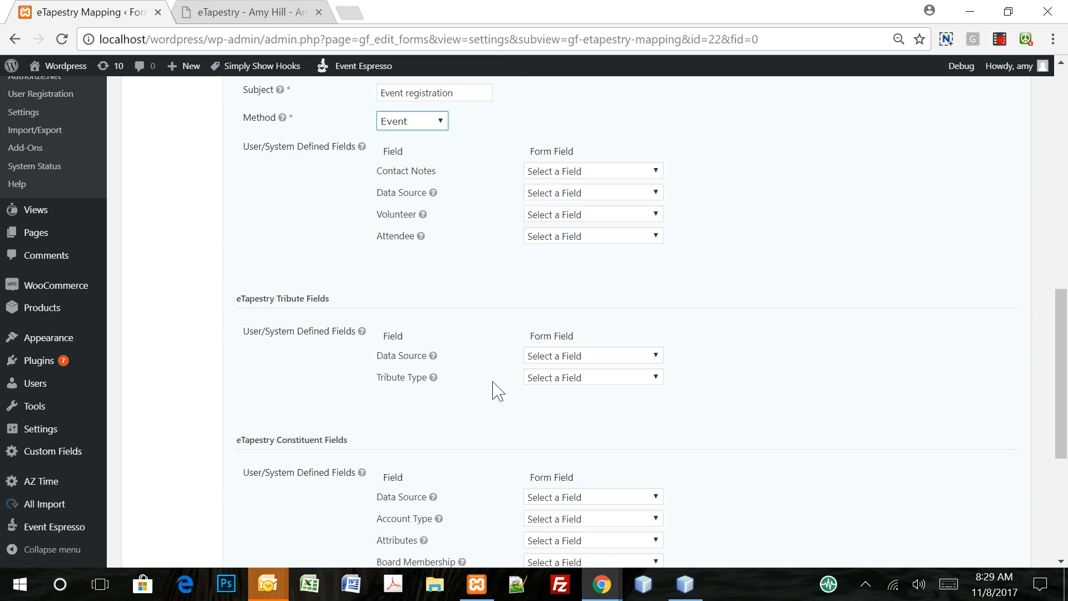
pyautogui.click(580, 236)
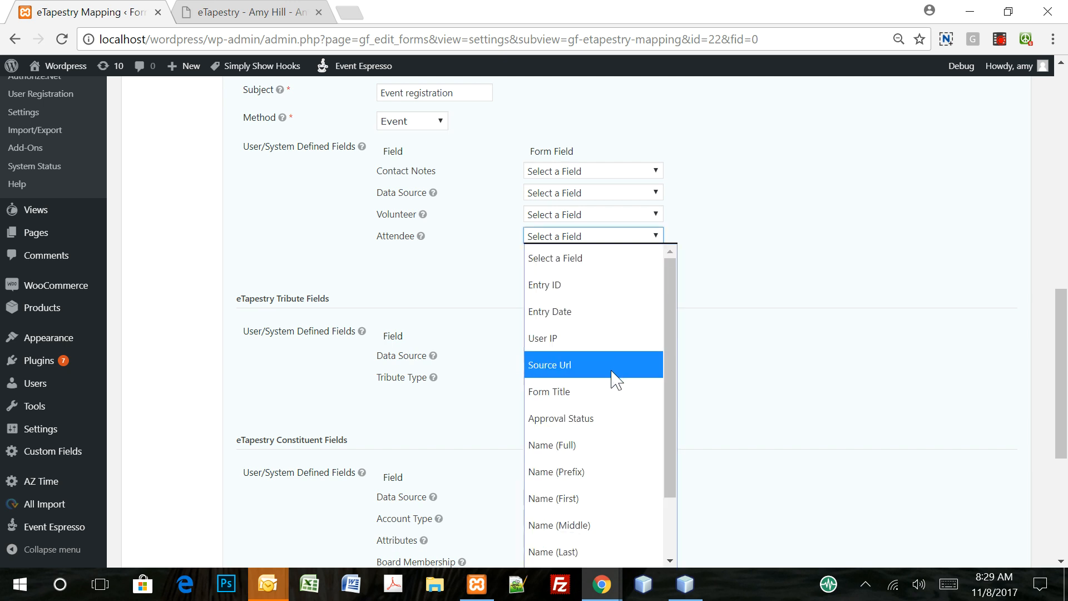
pyautogui.scroll(-1, 612, 384)
pyautogui.click(589, 550)
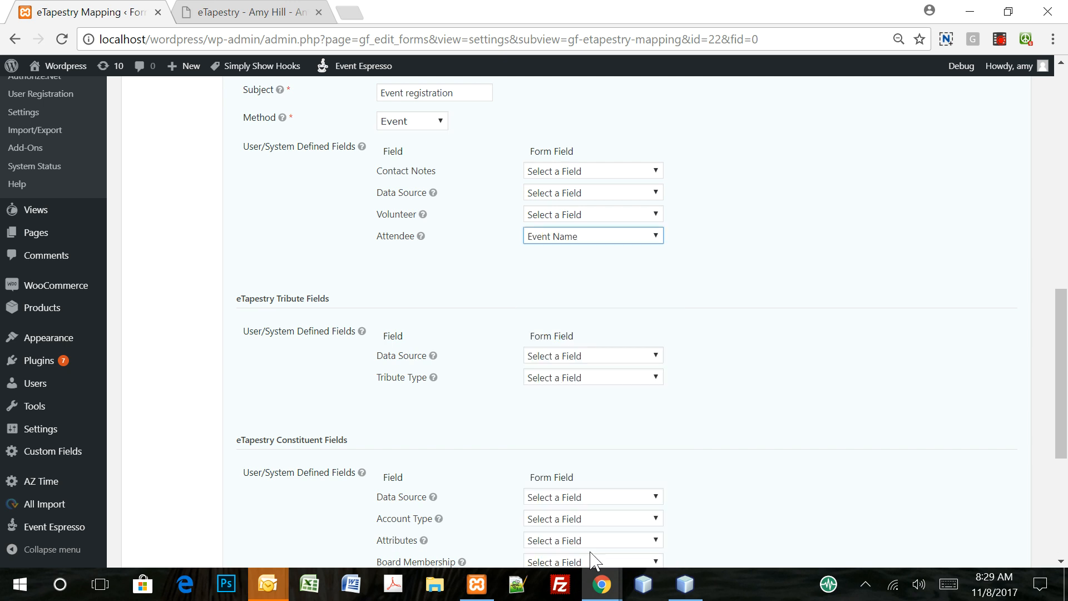
pyautogui.scroll(-5, 452, 364)
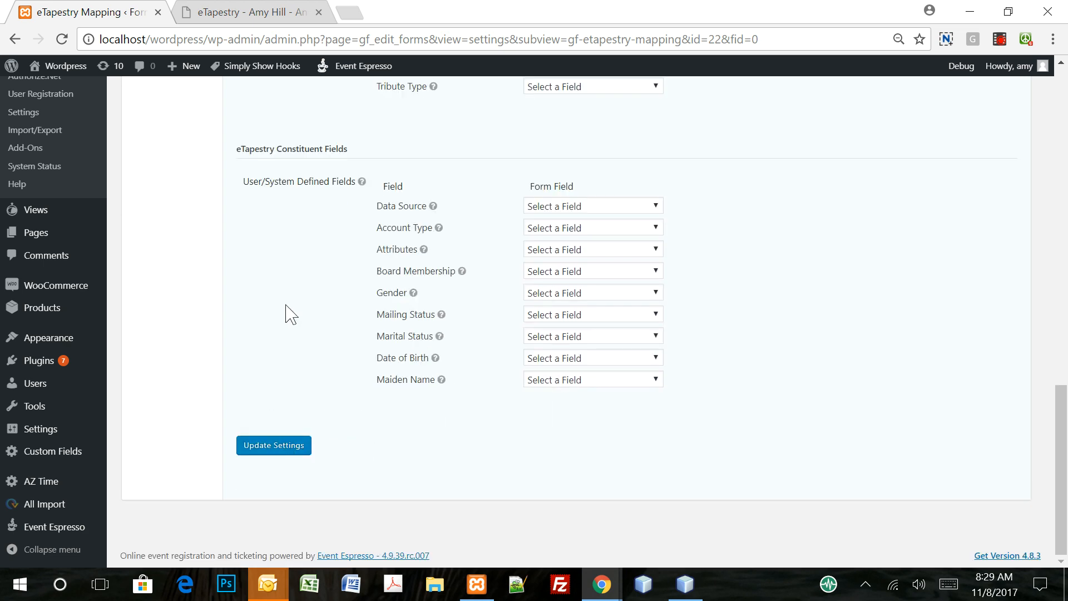
# - Save the eTapestry contact entry feed settings and check the saved account and contact field mappings
pyautogui.scroll(10, 286, 312)
pyautogui.scroll(-9, 441, 449)
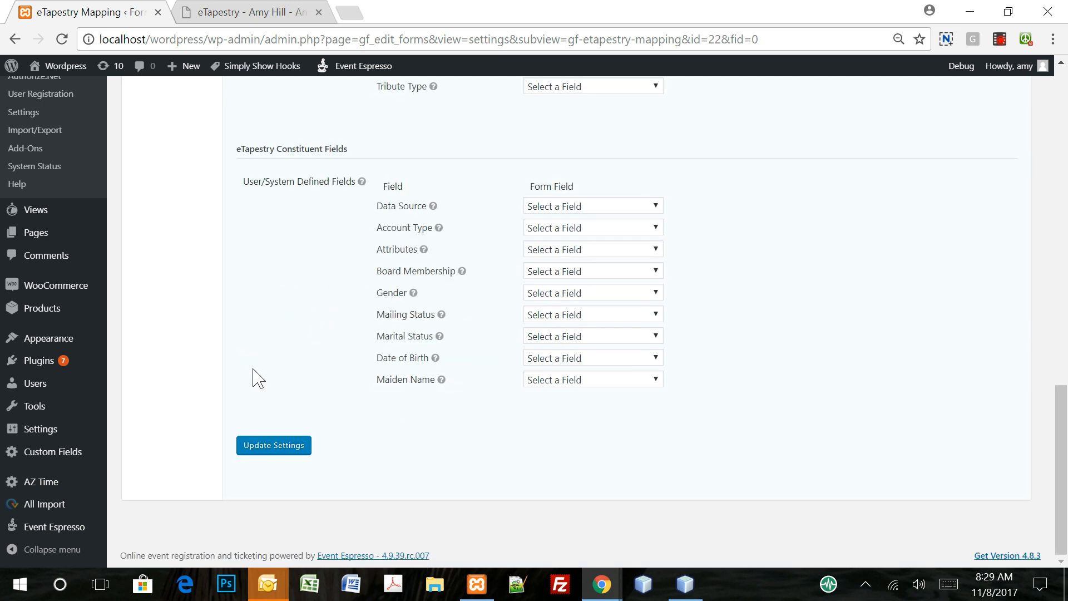
pyautogui.click(277, 446)
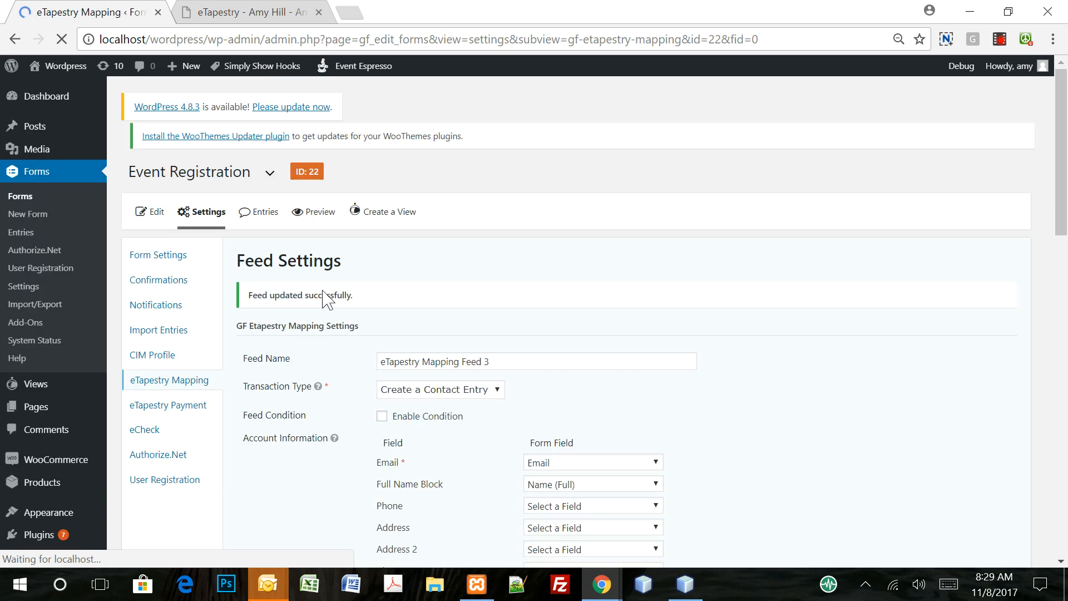
pyautogui.scroll(-3, 325, 299)
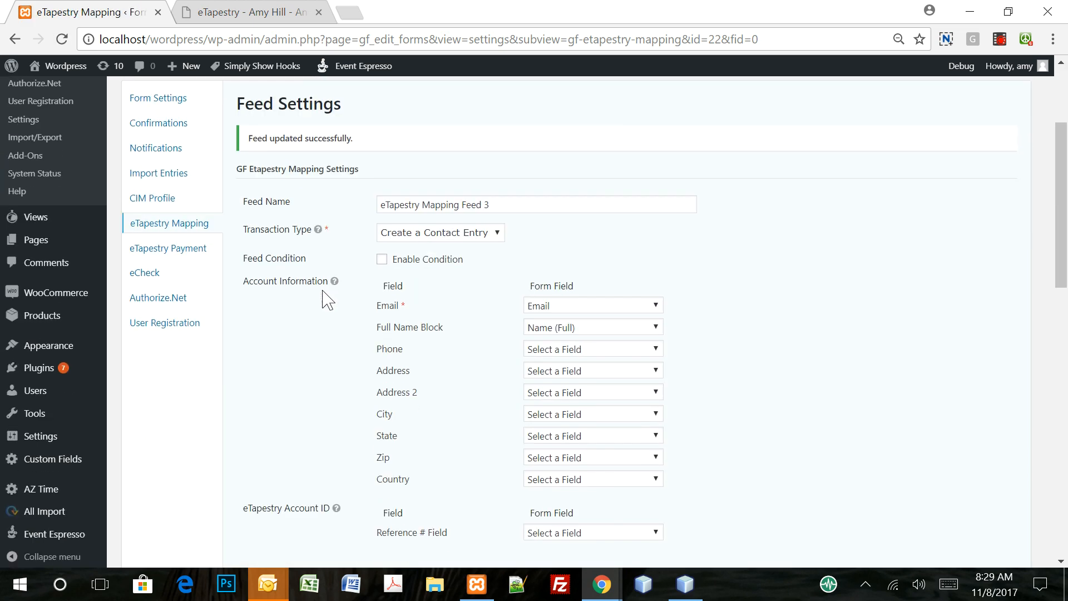
pyautogui.scroll(-15, 325, 299)
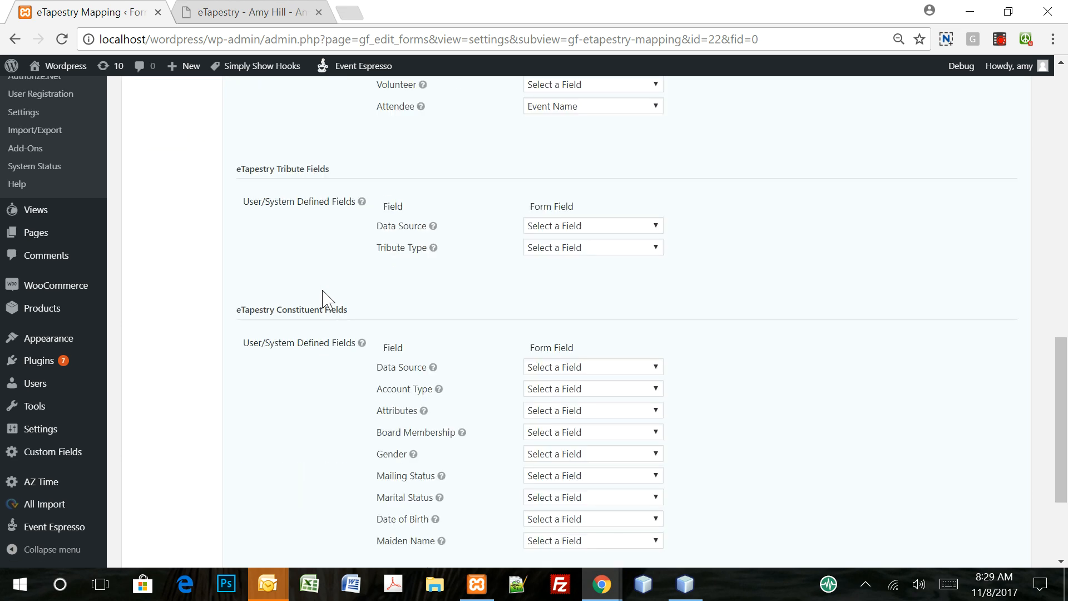
pyautogui.scroll(9, 329, 300)
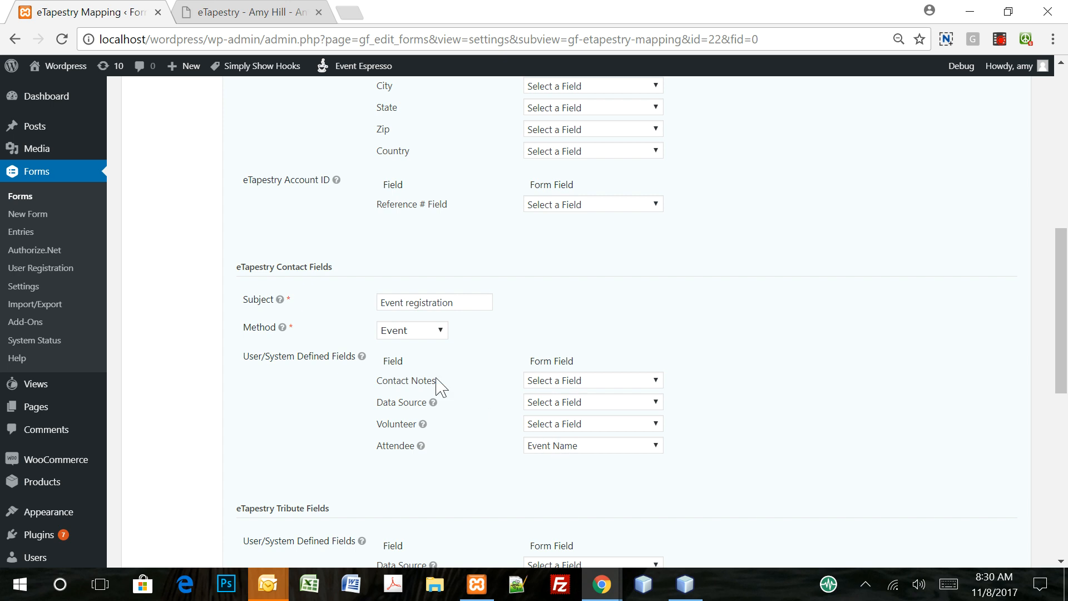
pyautogui.scroll(9, 331, 325)
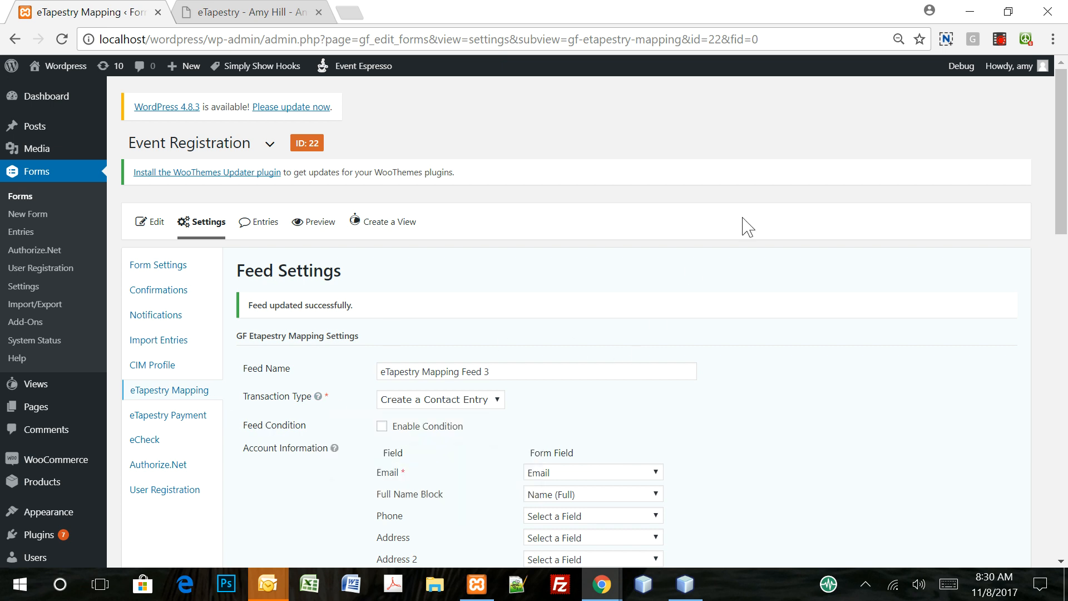
pyautogui.click(999, 39)
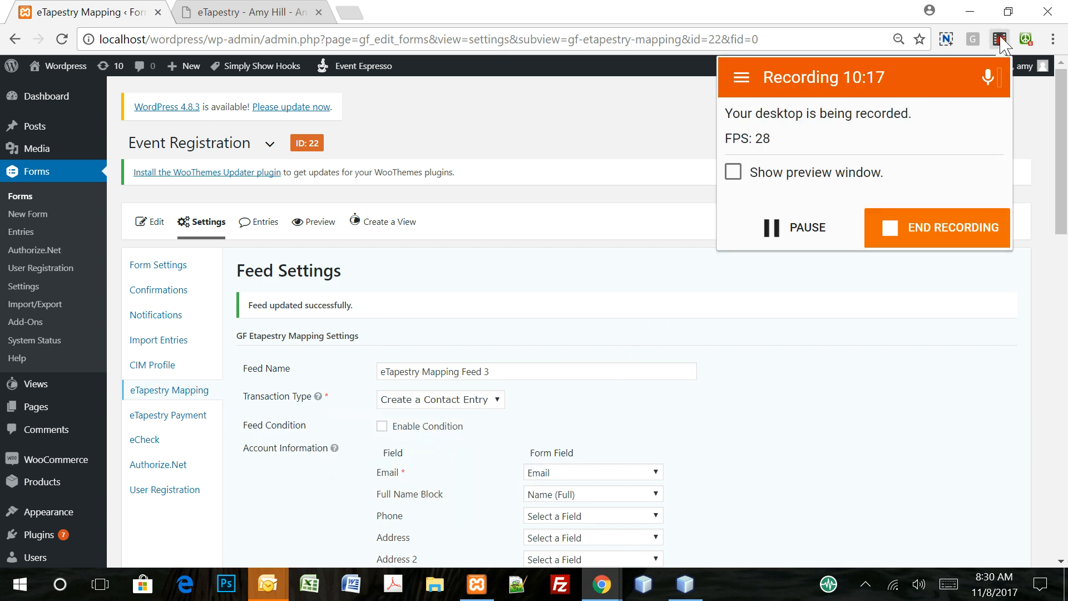